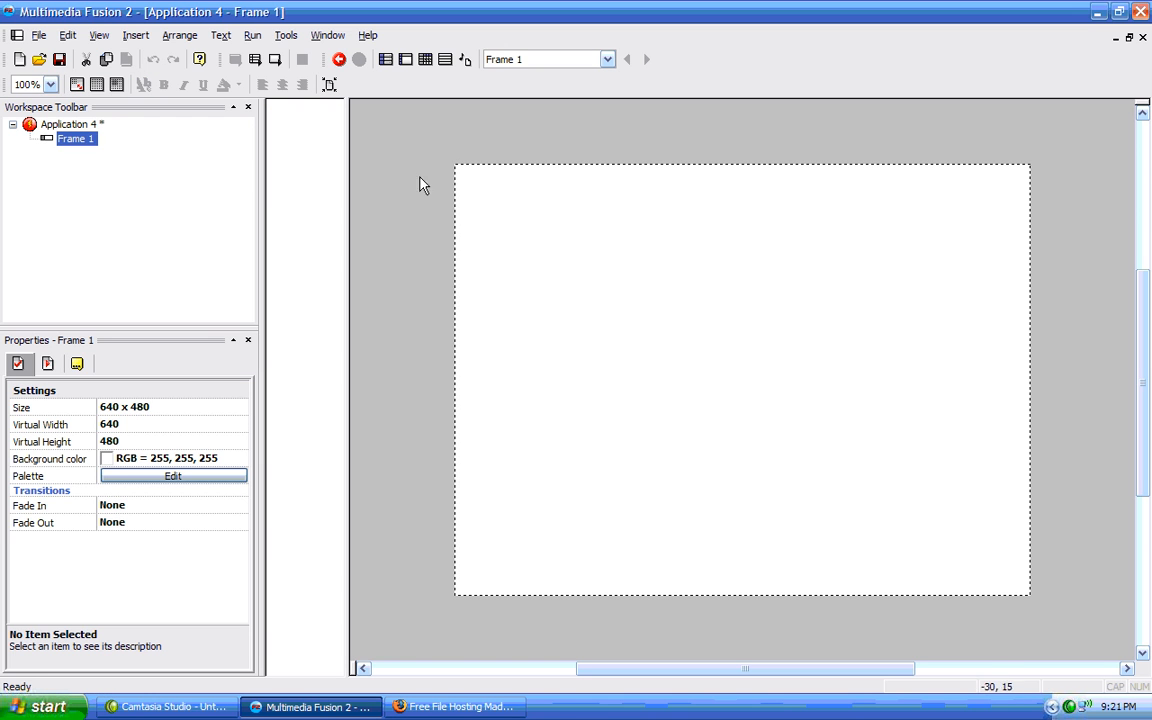
# - Insert a Button object from the Interface category near the upper-left corner of the frame
pyautogui.rightClick(555, 231)
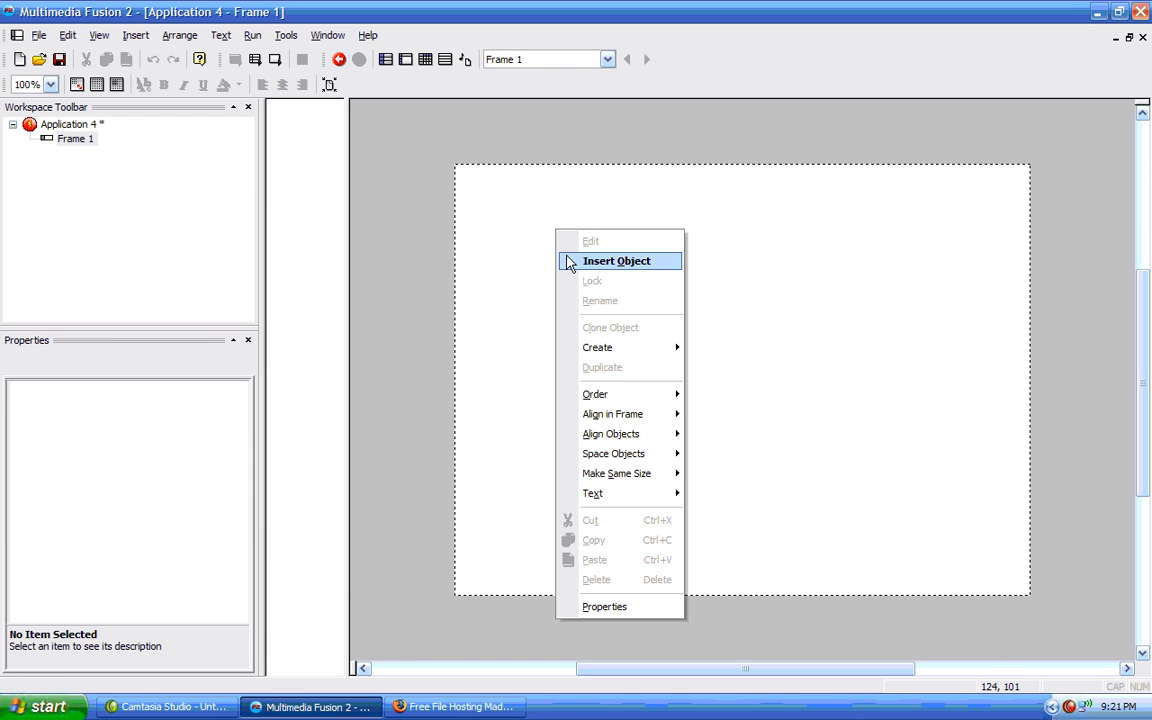
pyautogui.click(616, 261)
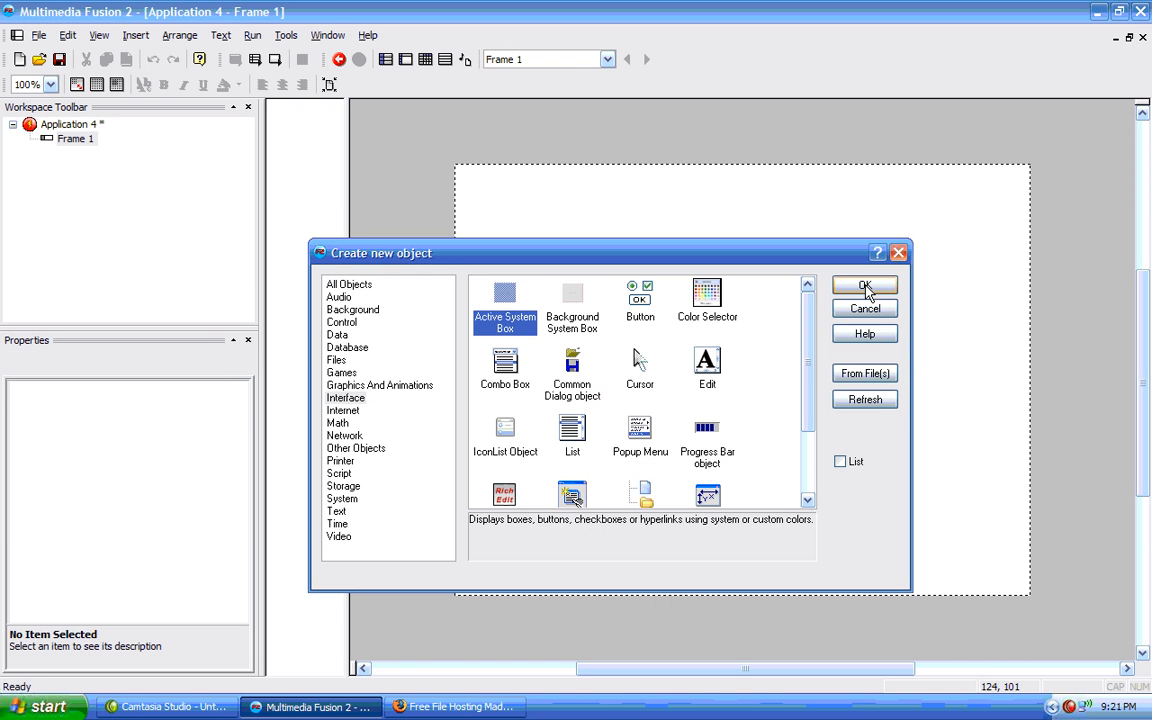
pyautogui.click(640, 305)
pyautogui.doubleClick(641, 300)
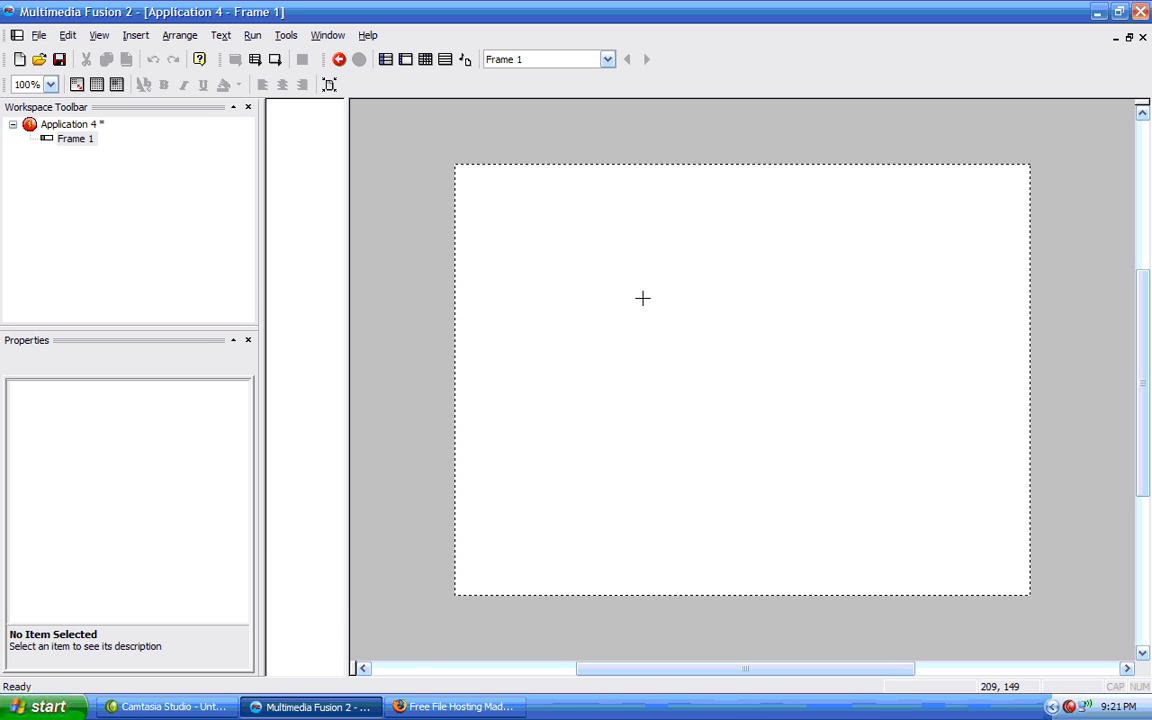
pyautogui.click(527, 232)
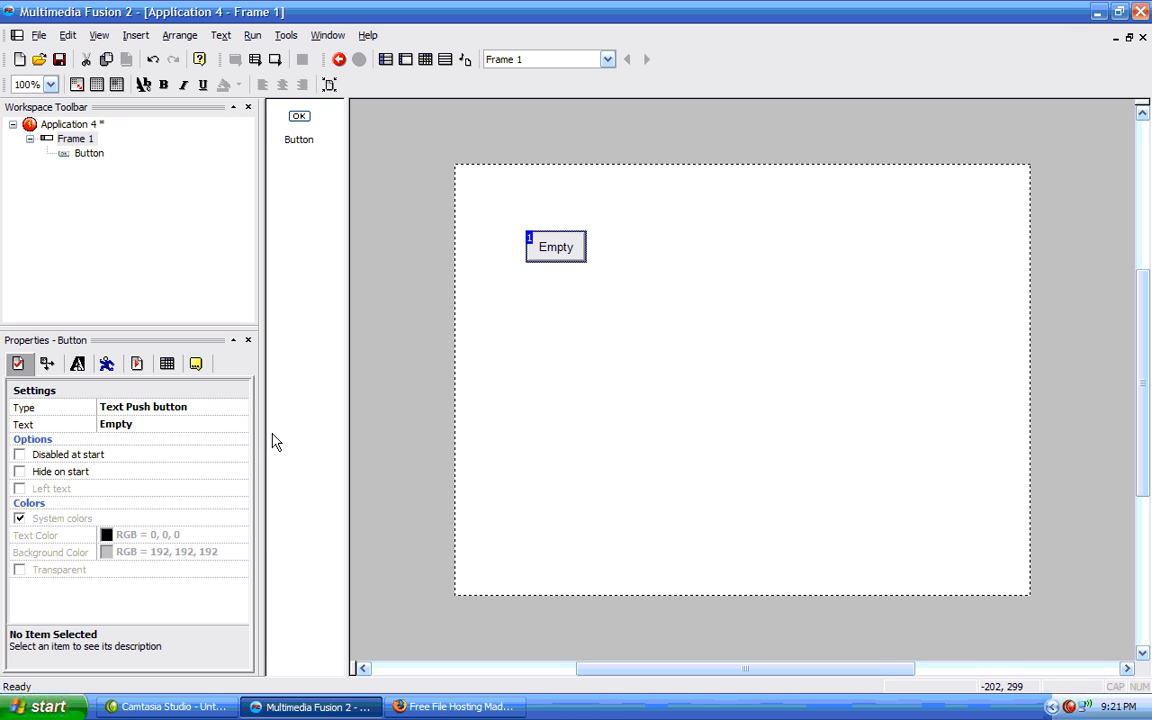
# - Choose Text Push button as the button's type and set its text to "Button 1"
pyautogui.click(232, 409)
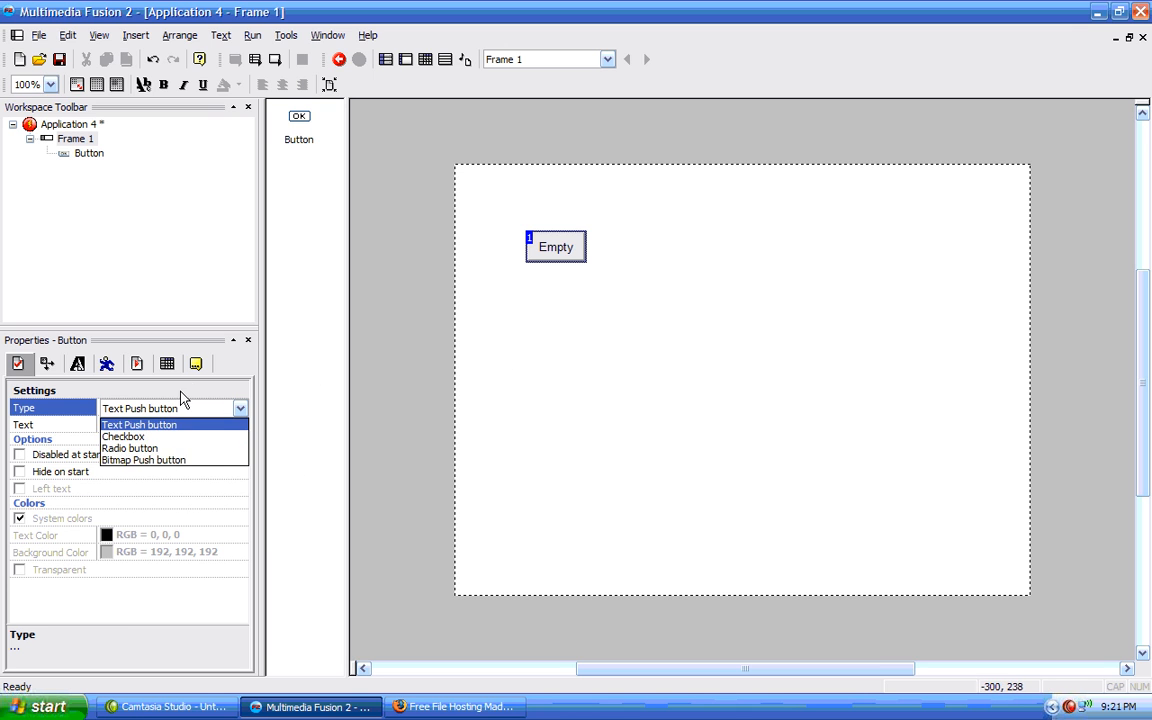
pyautogui.click(242, 408)
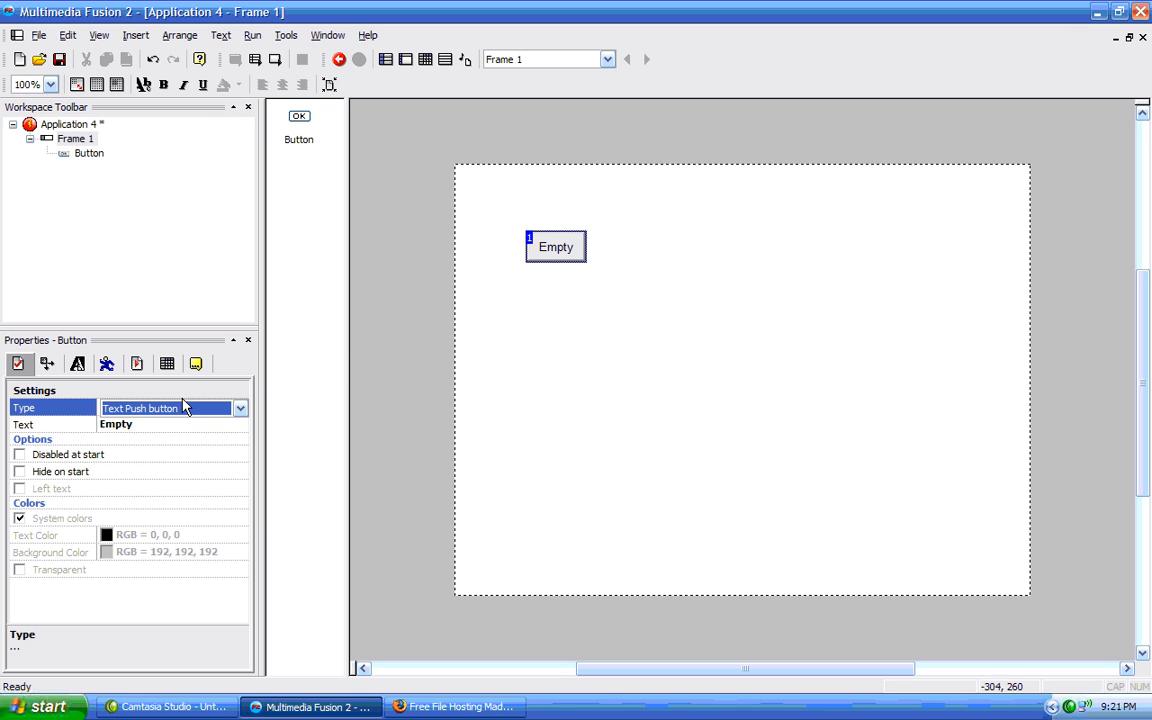
pyautogui.click(207, 408)
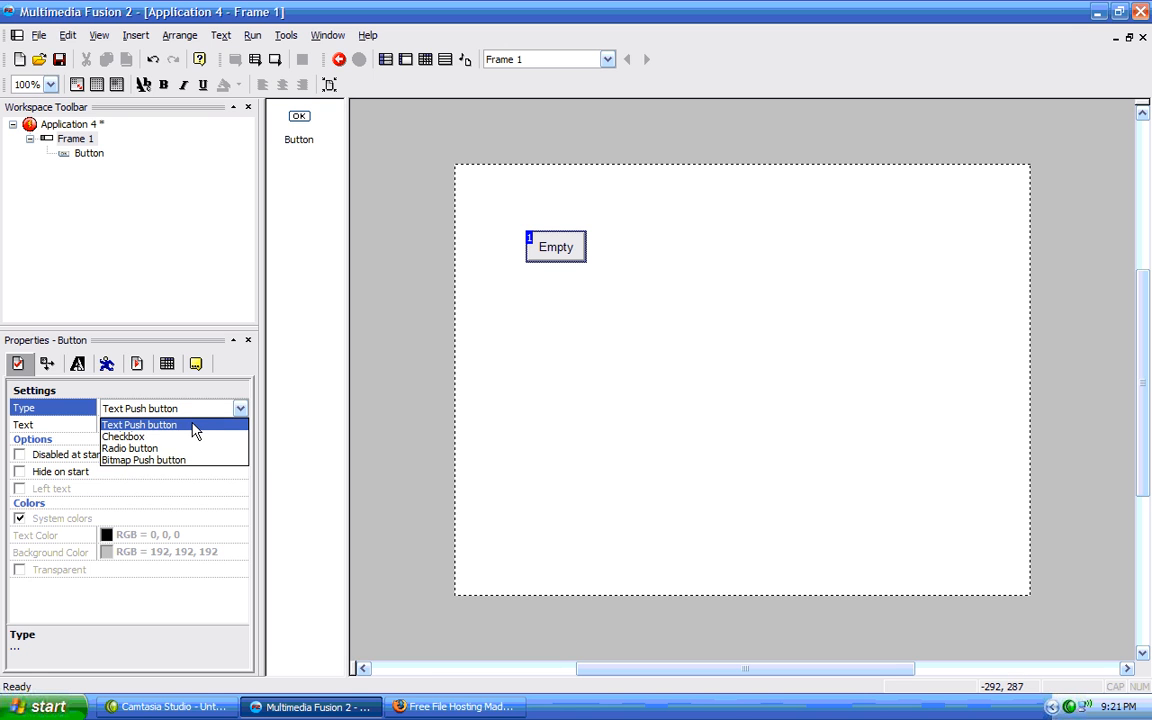
pyautogui.click(195, 427)
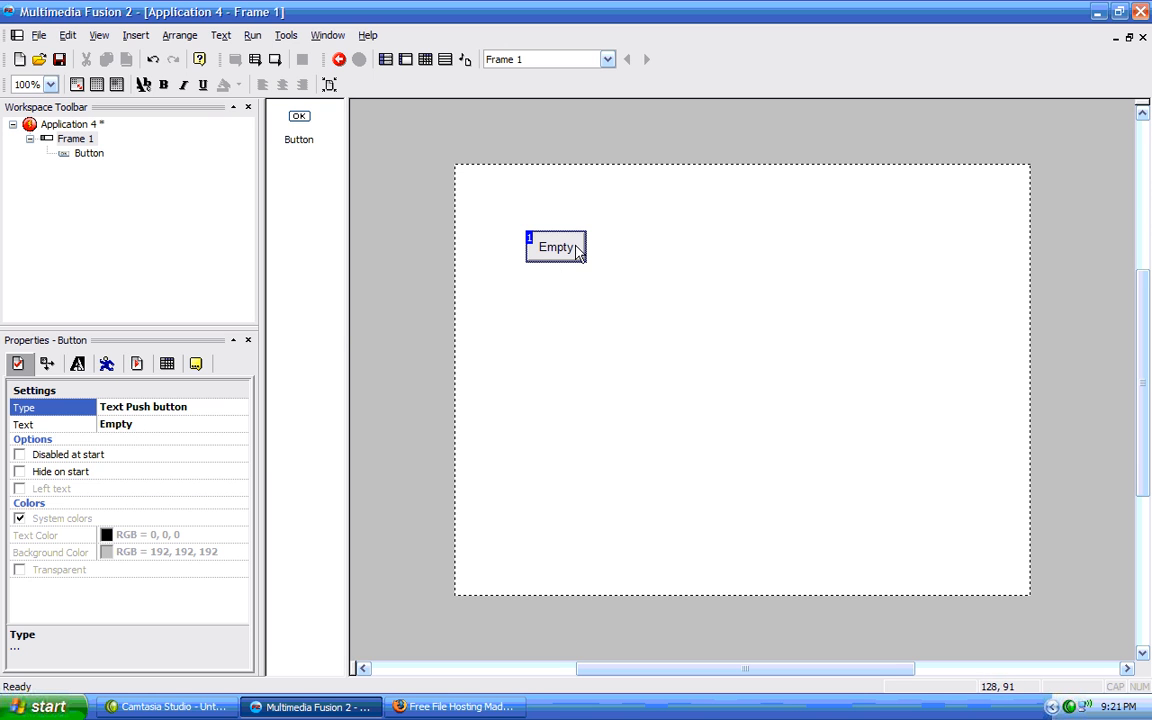
pyautogui.click(166, 424)
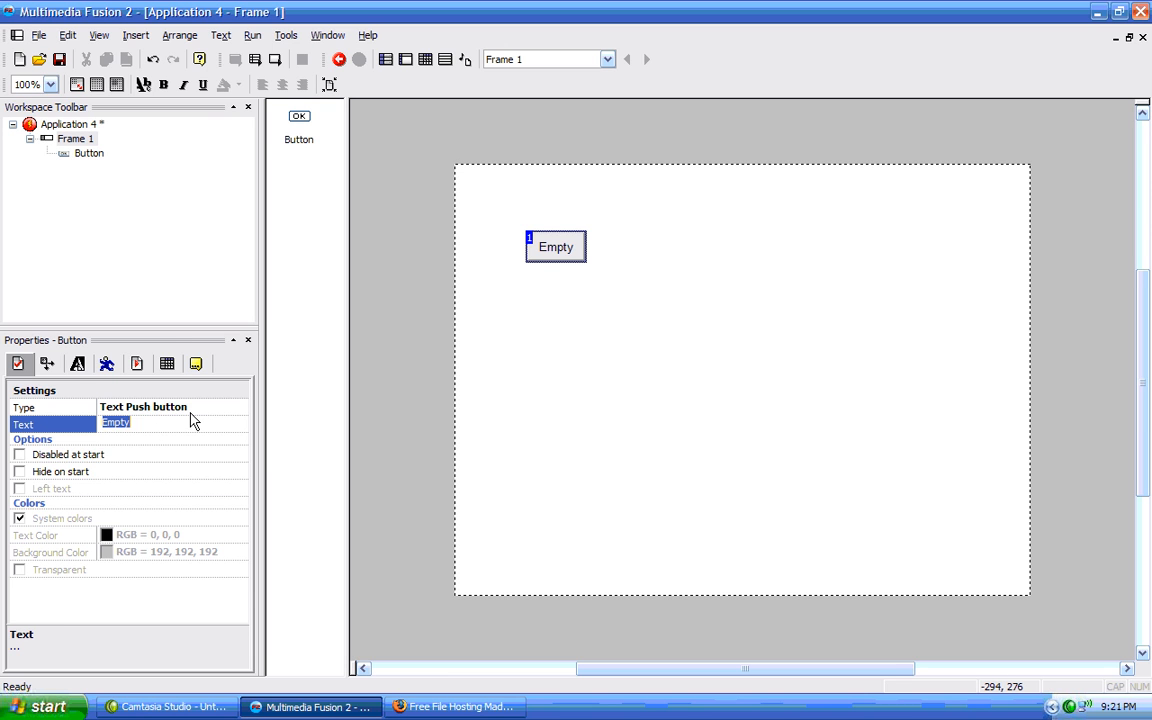
pyautogui.write('Button 1')
pyautogui.press('Return')
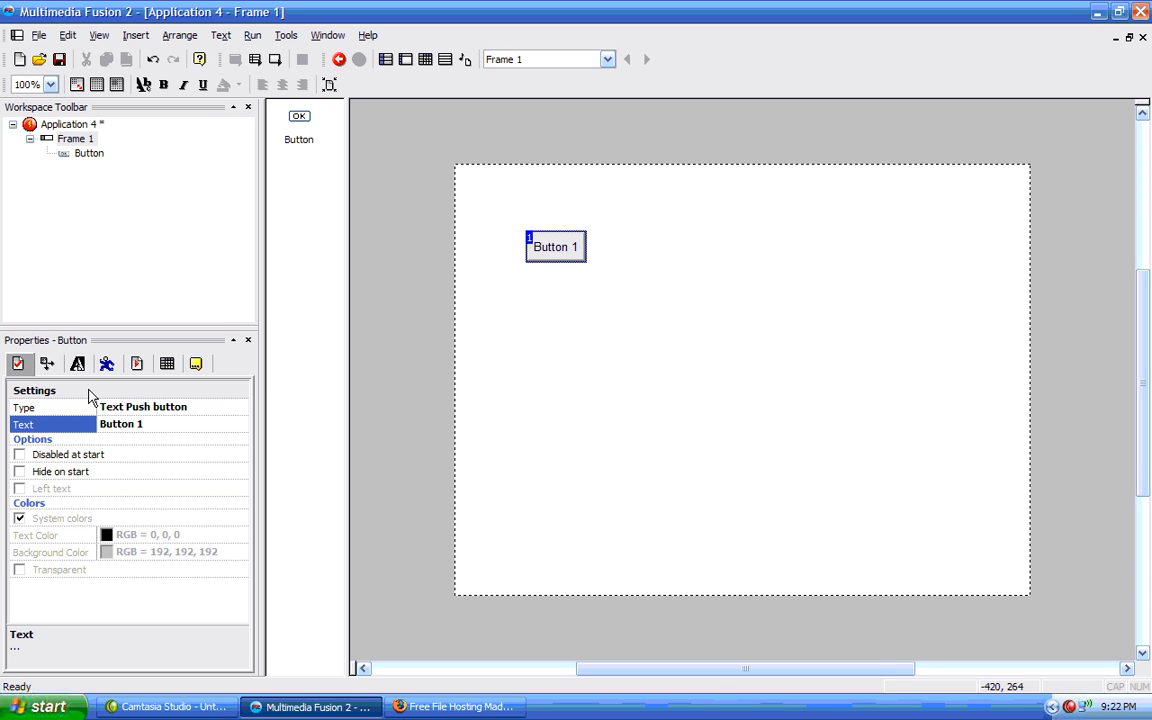
# - Enable Disabled at start for the button, test-run the frame and close the running application
pyautogui.click(19, 455)
pyautogui.click(253, 37)
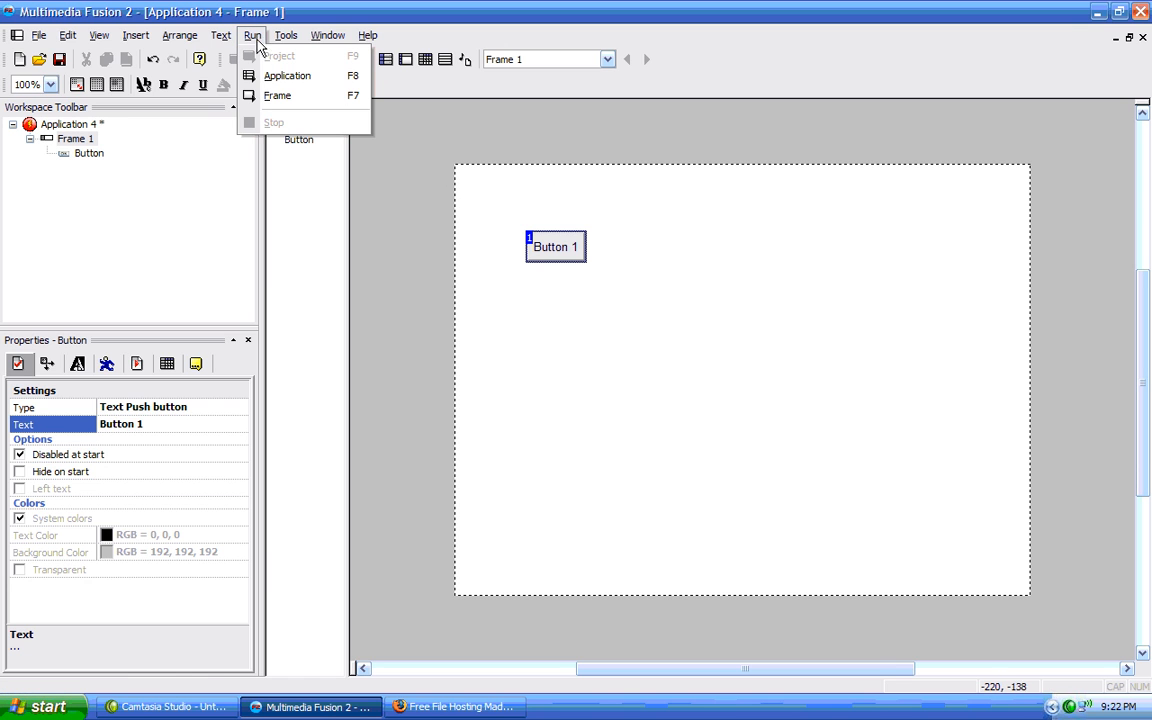
pyautogui.click(272, 96)
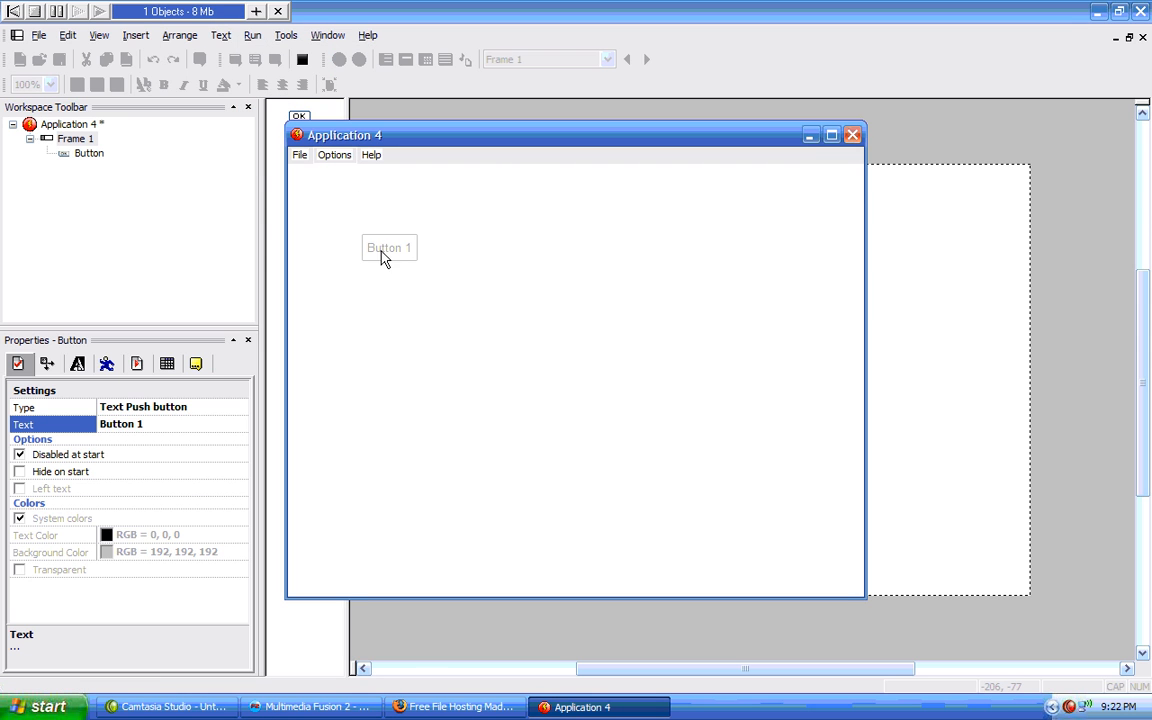
pyautogui.click(853, 136)
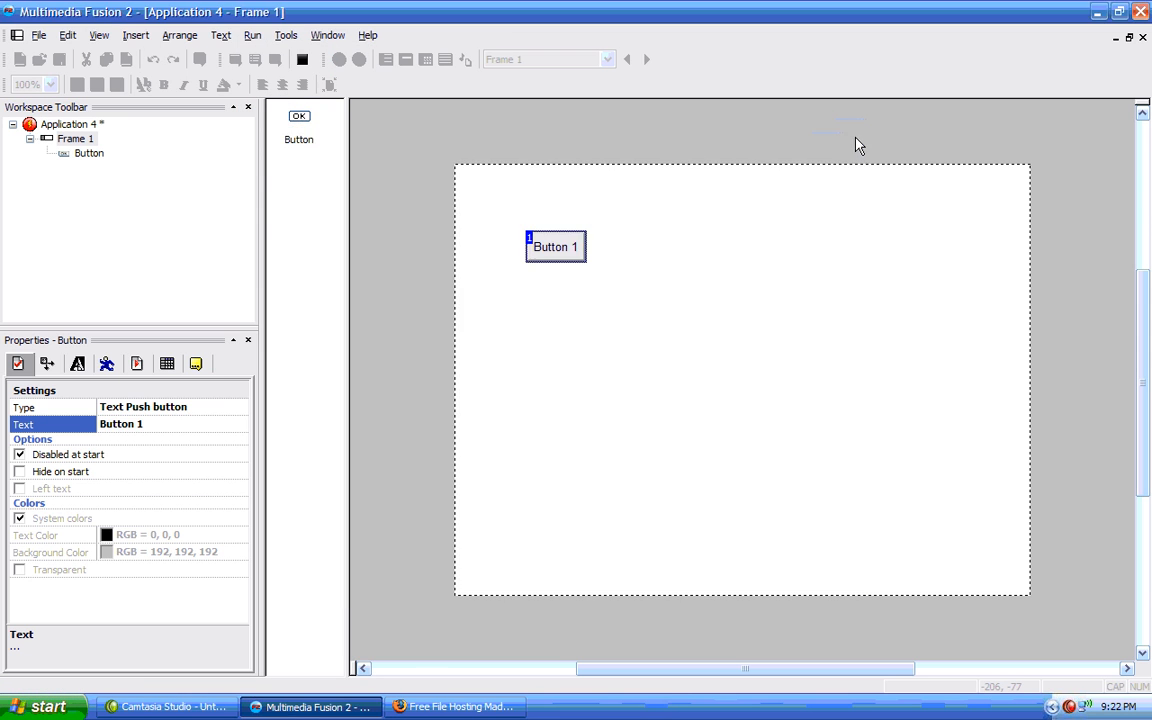
# - Turn off Disabled at start, then test-run the frame and try out Button 1 before closing the application
pyautogui.click(20, 455)
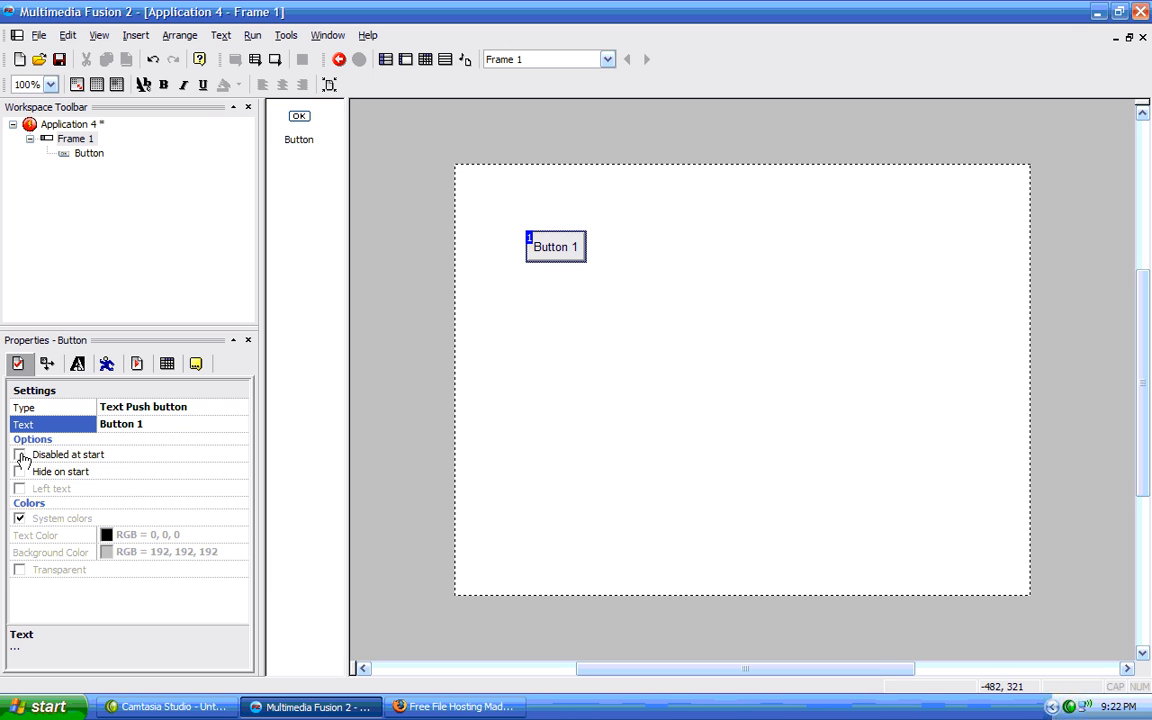
pyautogui.click(252, 35)
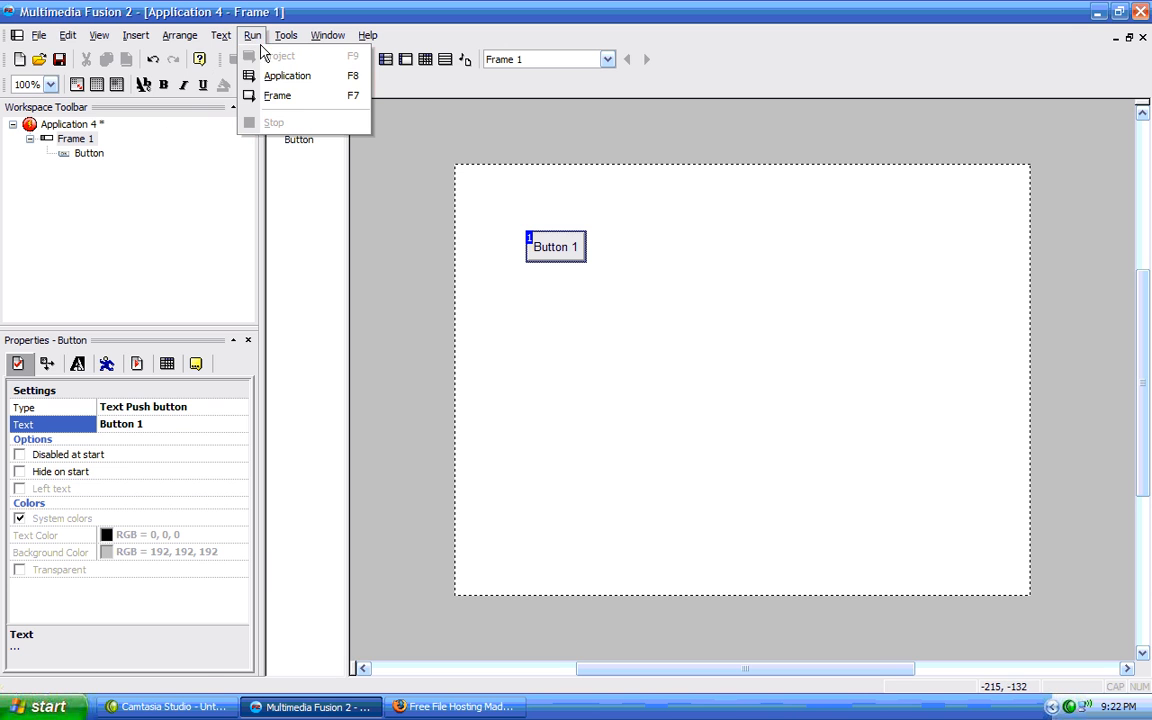
pyautogui.click(283, 95)
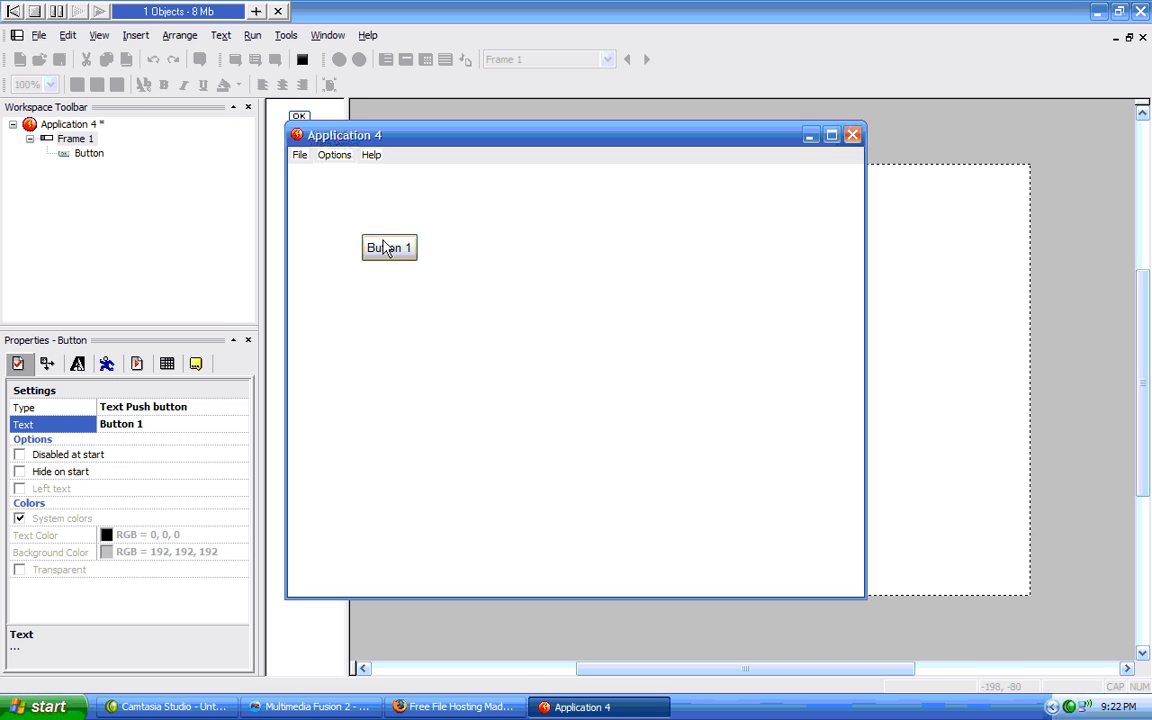
pyautogui.click(388, 252)
pyautogui.click(852, 135)
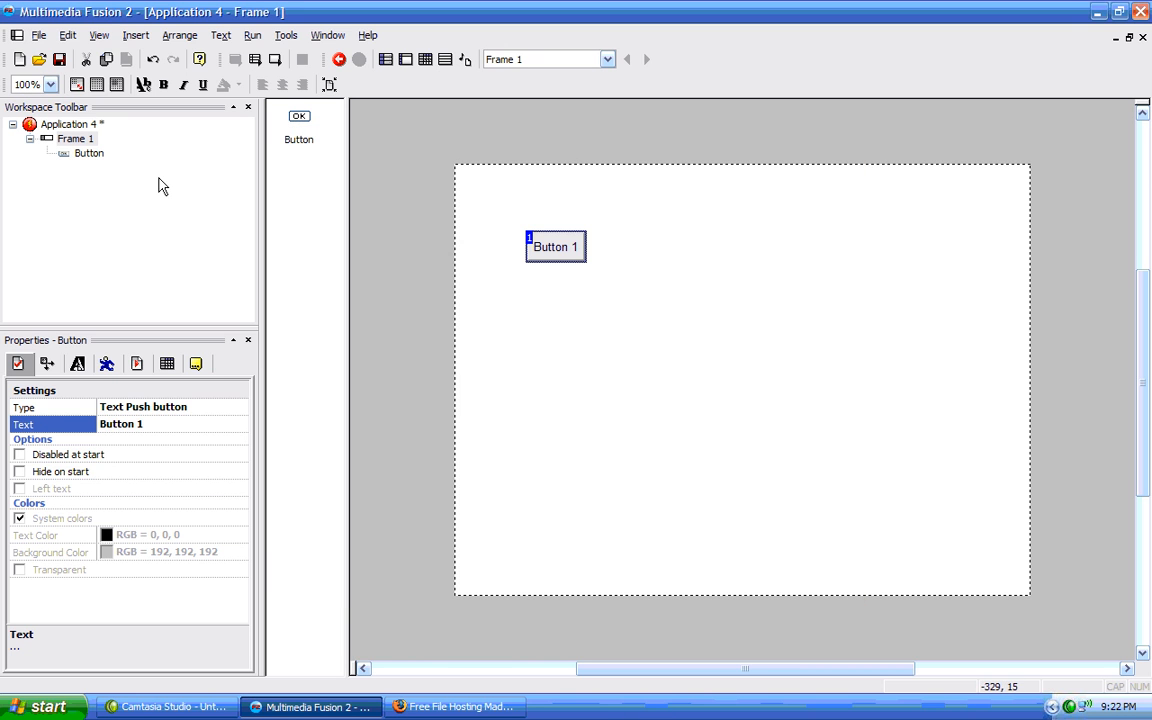
# - Enable Hide on start for the button, test-run the frame and close the running application
pyautogui.click(20, 472)
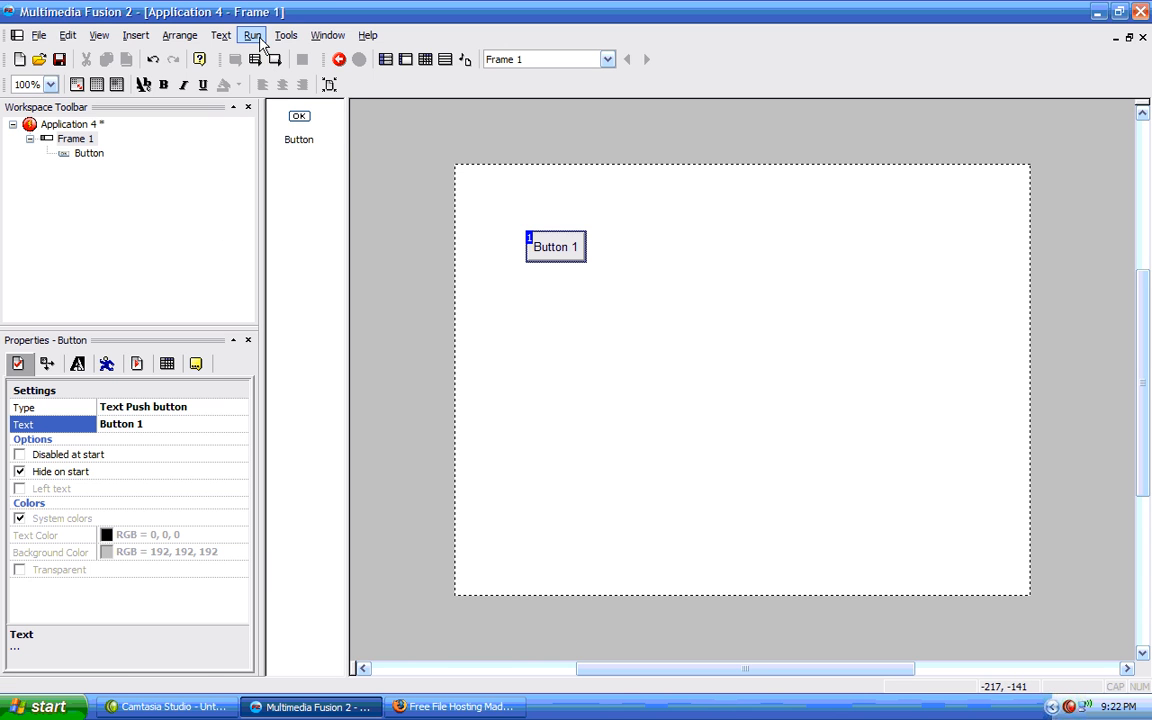
pyautogui.click(258, 38)
pyautogui.click(278, 96)
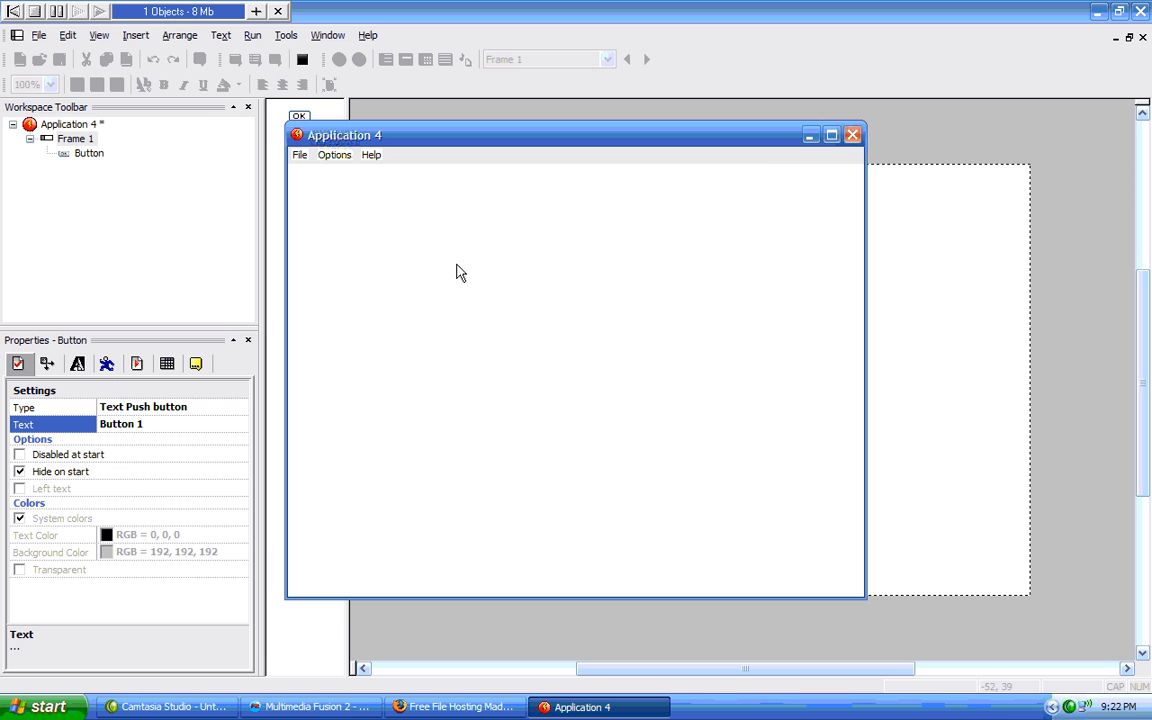
pyautogui.click(852, 136)
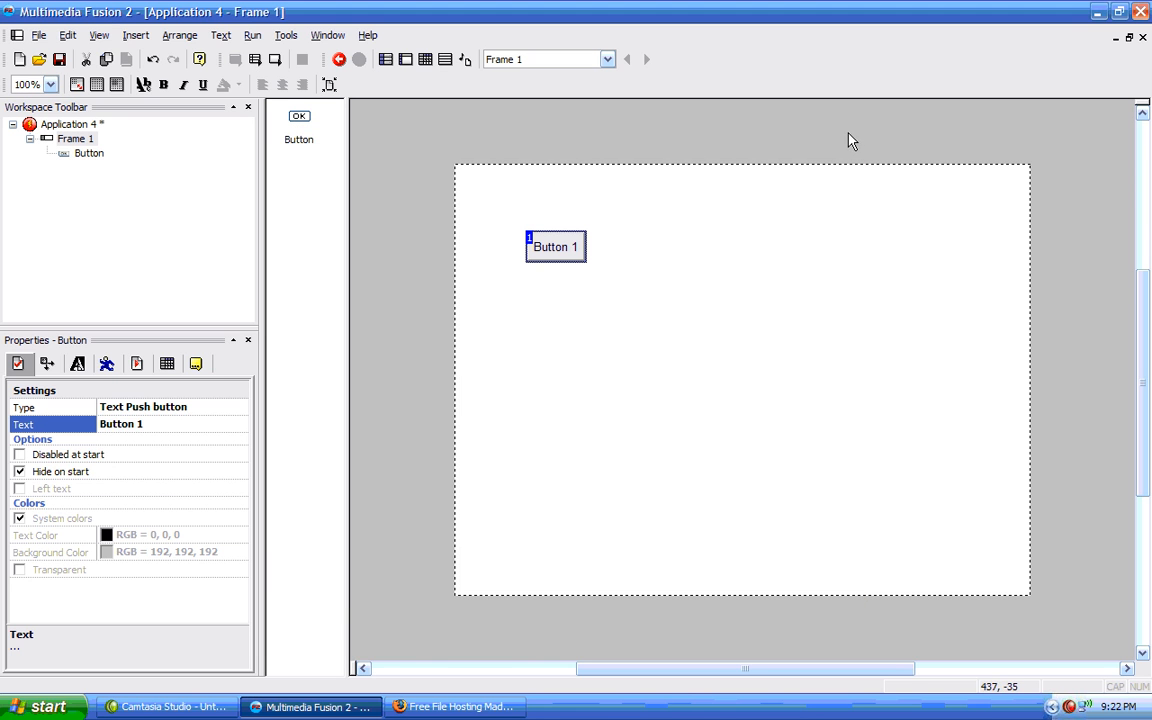
# - View the button's size and position settings, then set its text font to Calibri, Regular, size 20
pyautogui.click(47, 364)
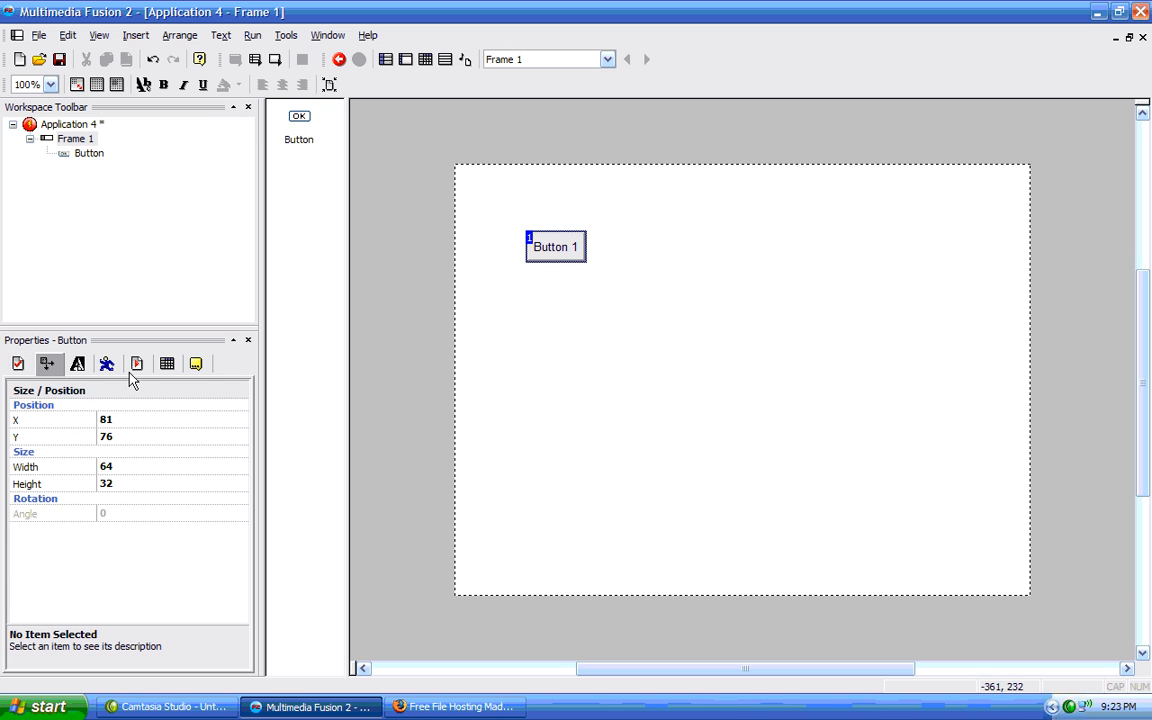
pyautogui.click(77, 364)
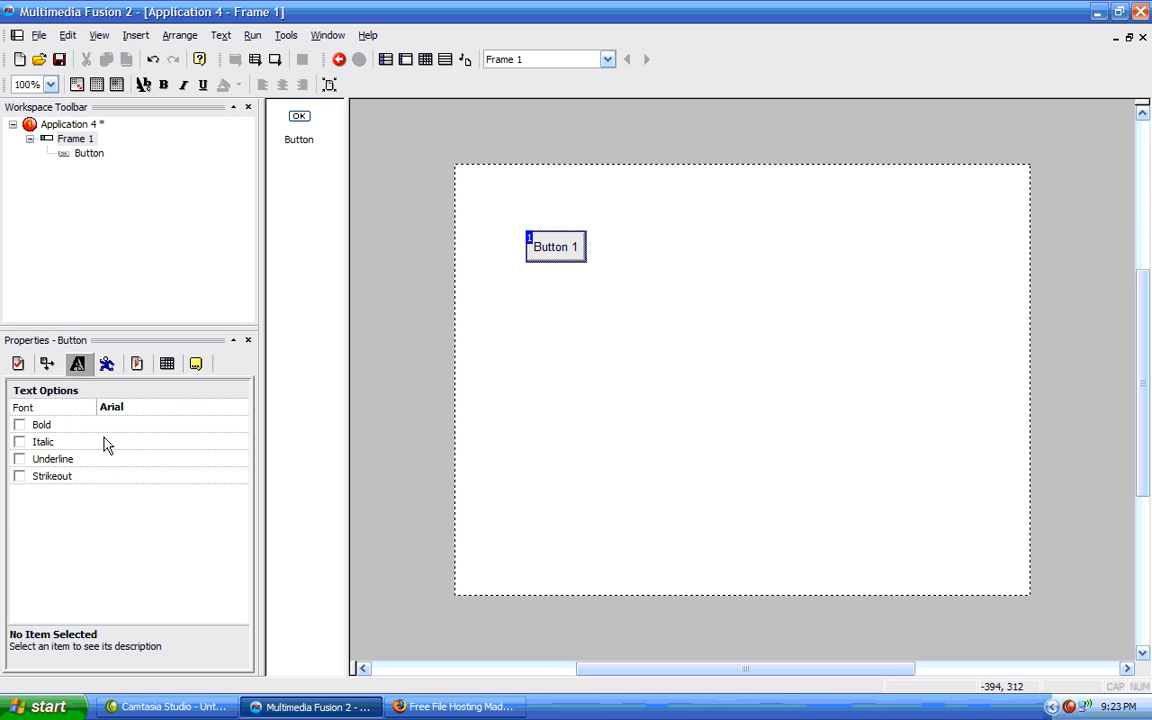
pyautogui.doubleClick(210, 409)
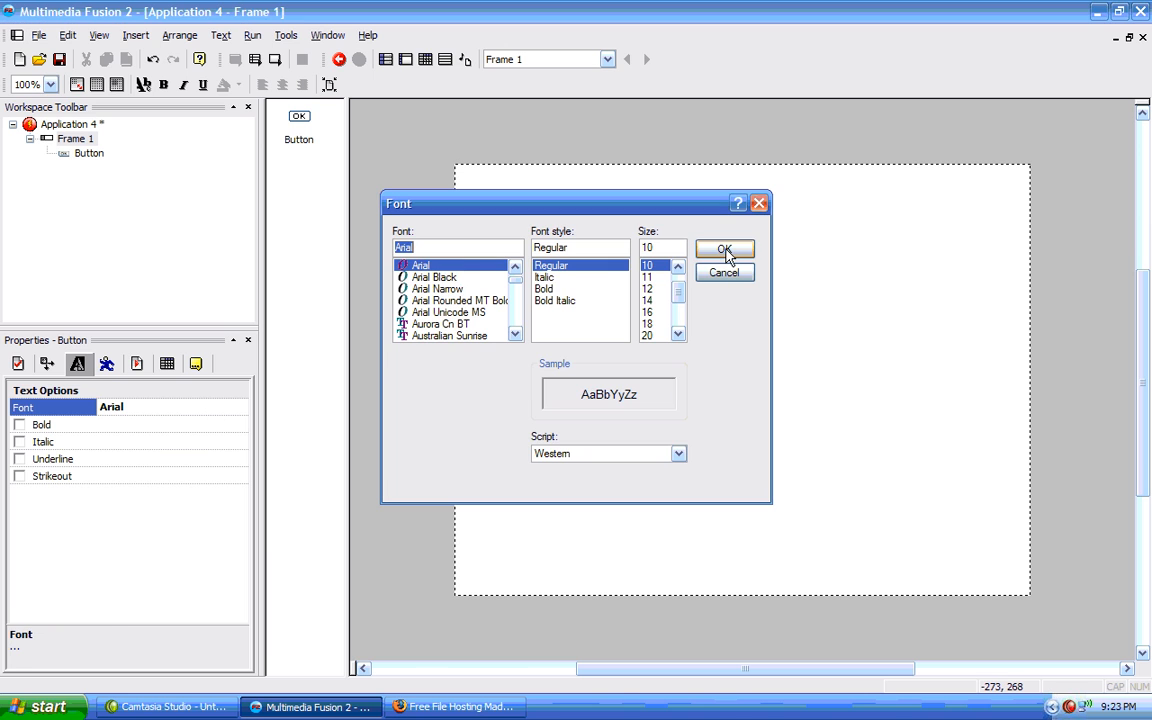
pyautogui.click(425, 277)
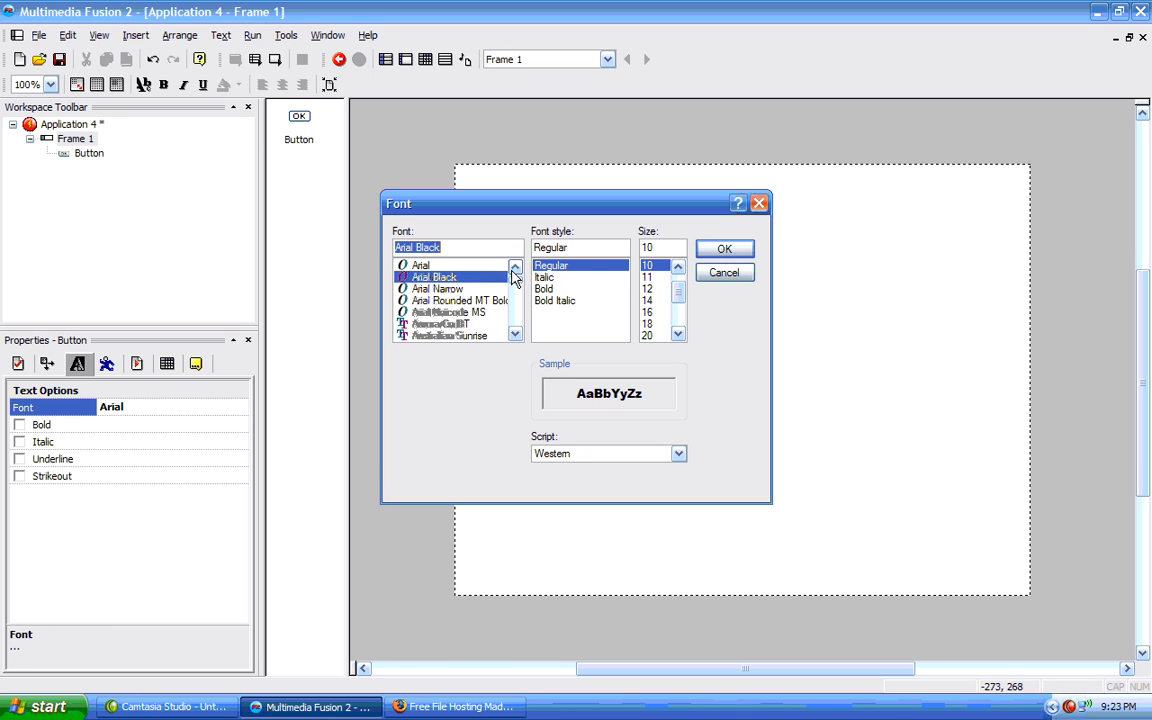
pyautogui.scroll(2, 516, 285)
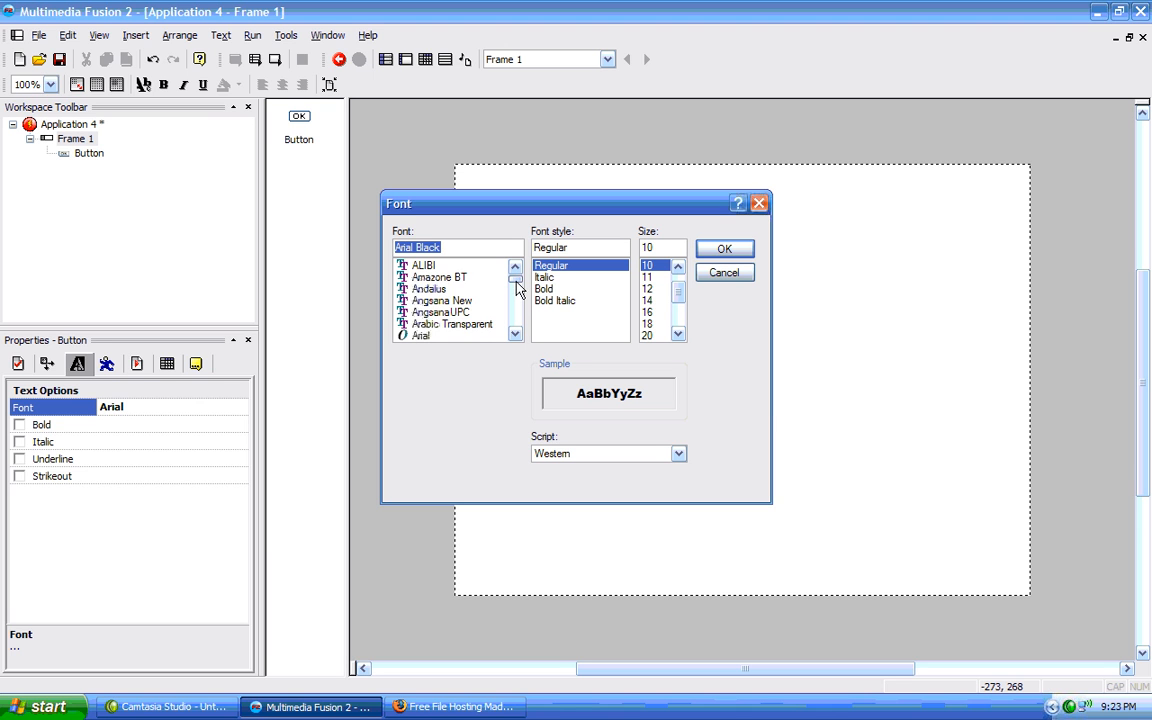
pyautogui.moveTo(516, 283); pyautogui.dragTo(516, 287)
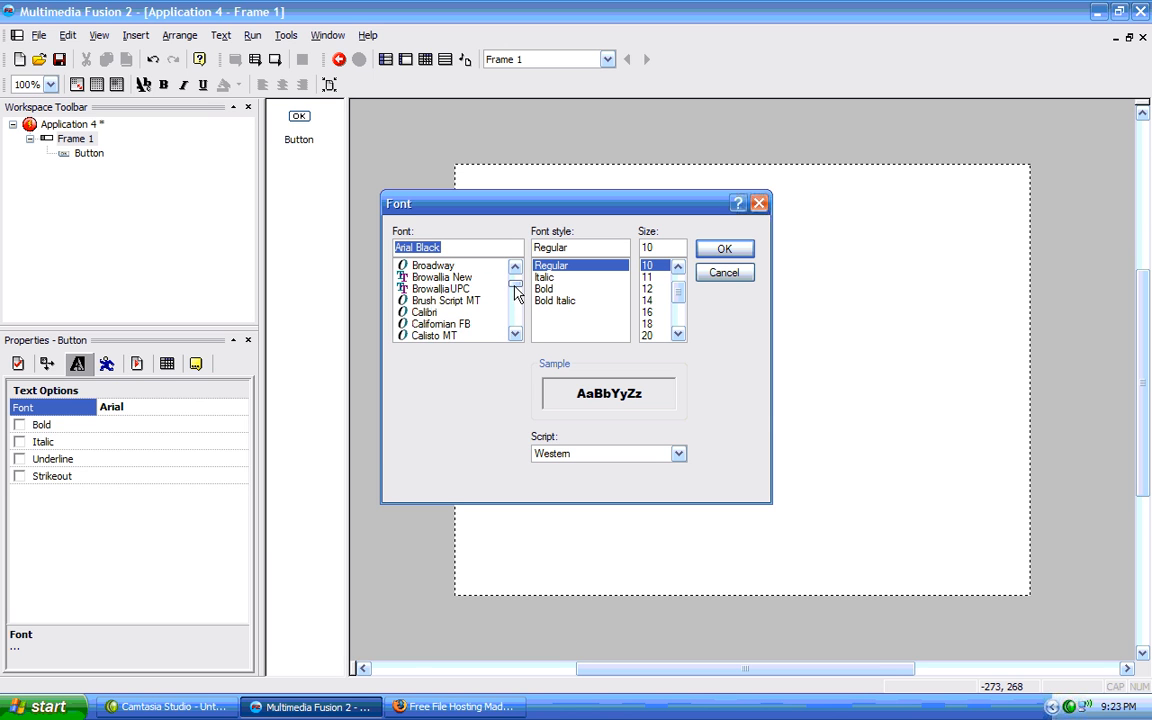
pyautogui.click(424, 312)
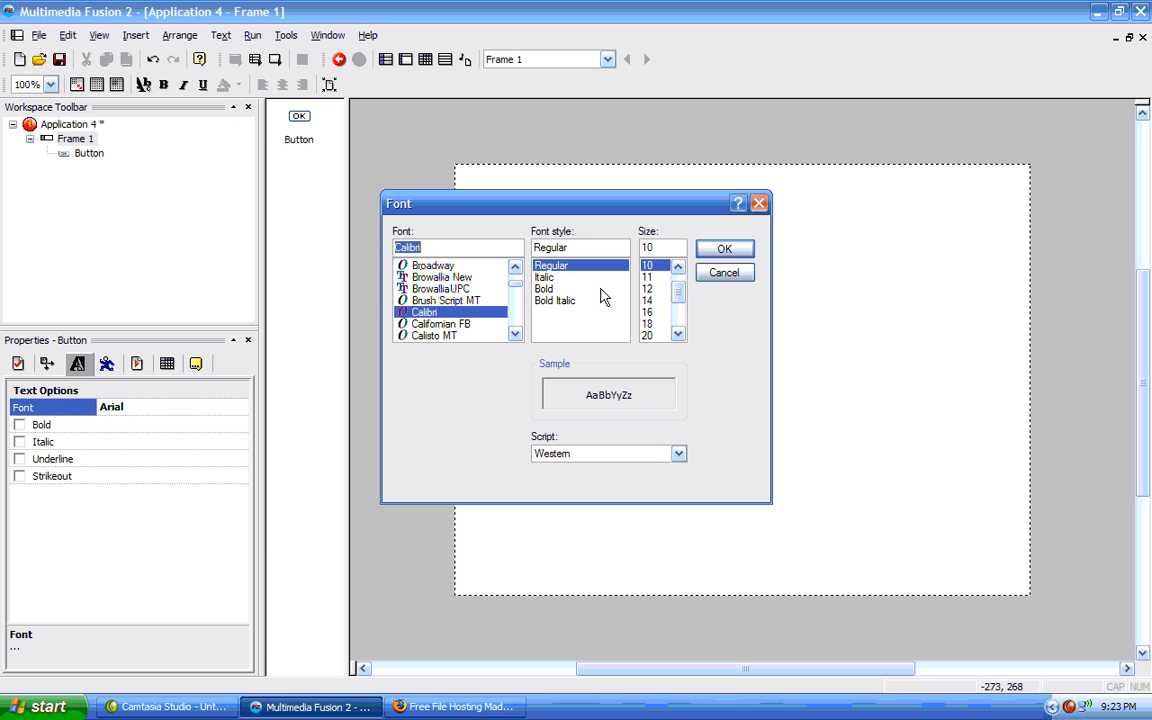
pyautogui.click(648, 335)
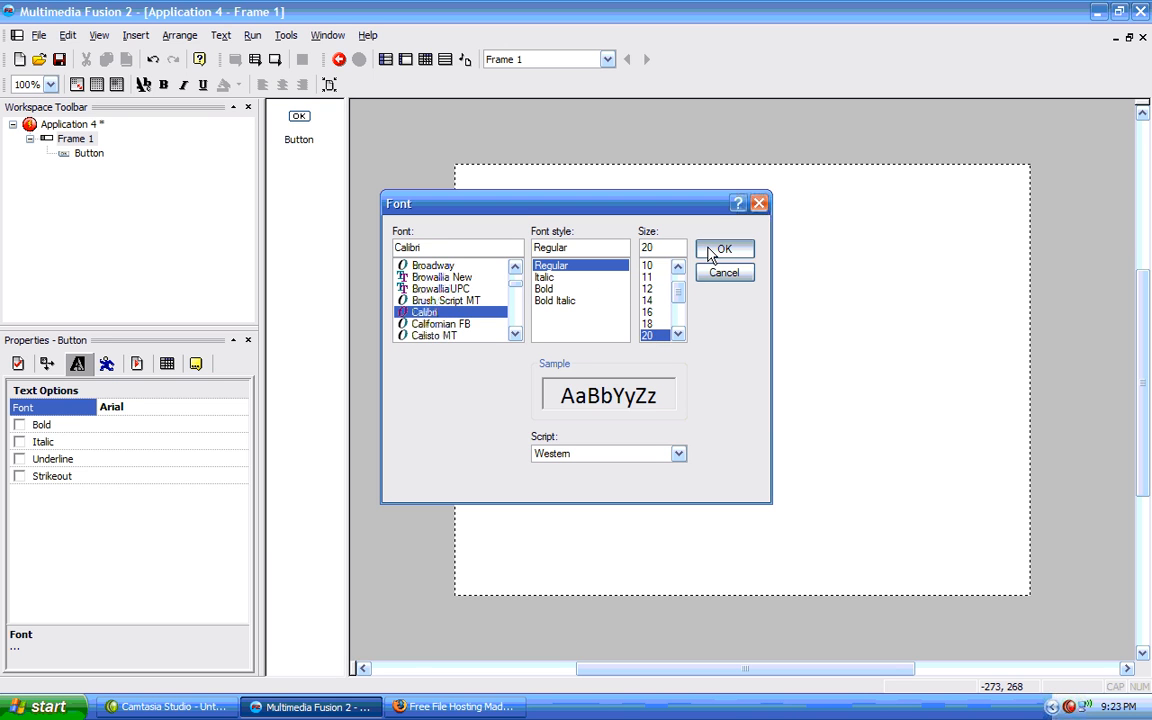
pyautogui.click(718, 250)
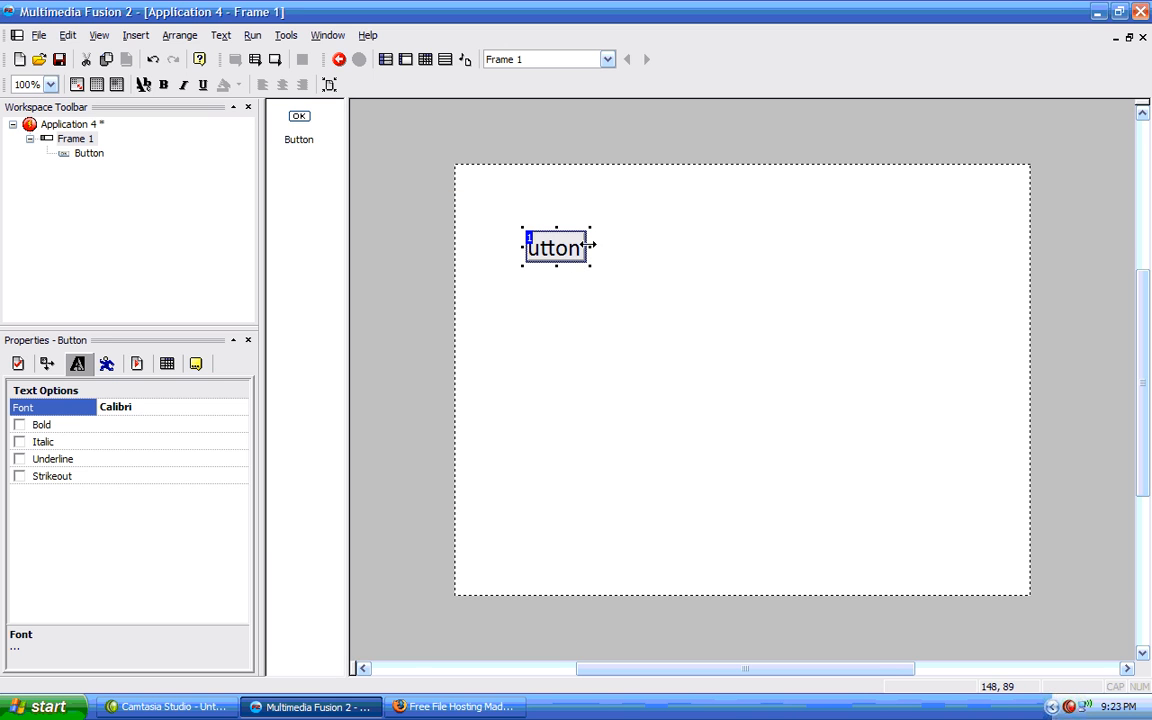
# - Widen the button to the right to about three times its width so the full "Button 1" label fits
pyautogui.moveTo(588, 245); pyautogui.dragTo(705, 247)
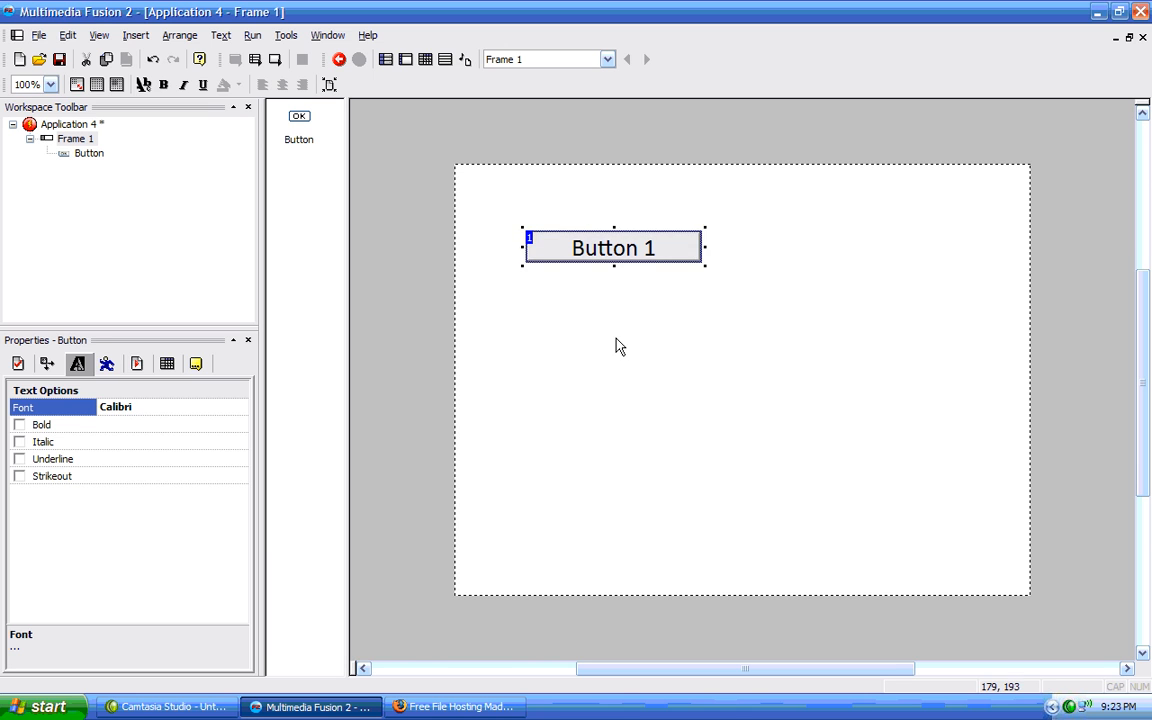
pyautogui.click(616, 345)
pyautogui.click(626, 258)
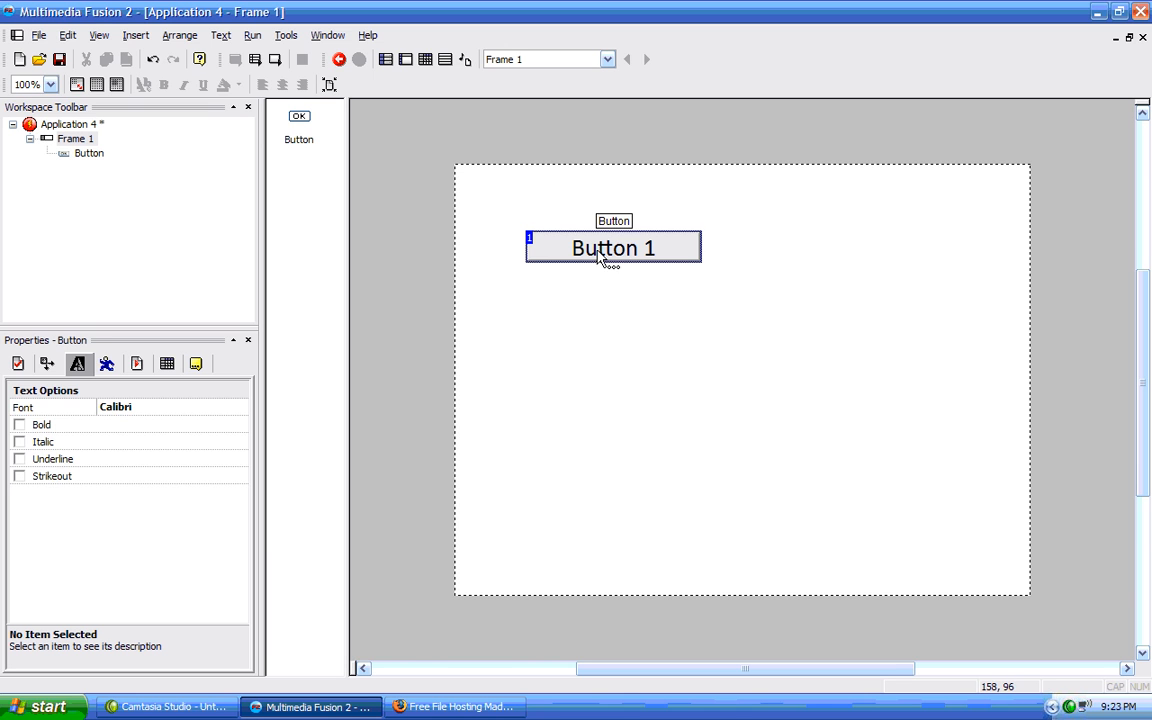
# - Try bold, italic, underline and strikeout on the button's text one at a time, turning each off again
pyautogui.click(20, 425)
pyautogui.click(20, 426)
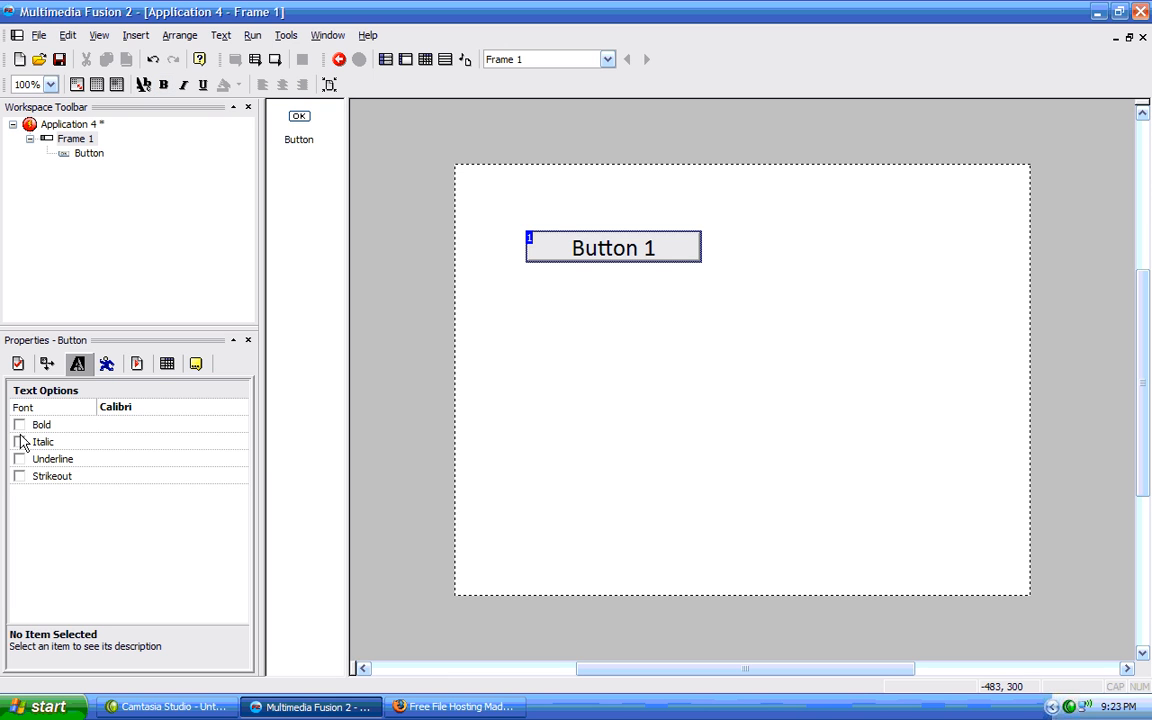
pyautogui.click(20, 442)
pyautogui.click(20, 443)
pyautogui.click(20, 460)
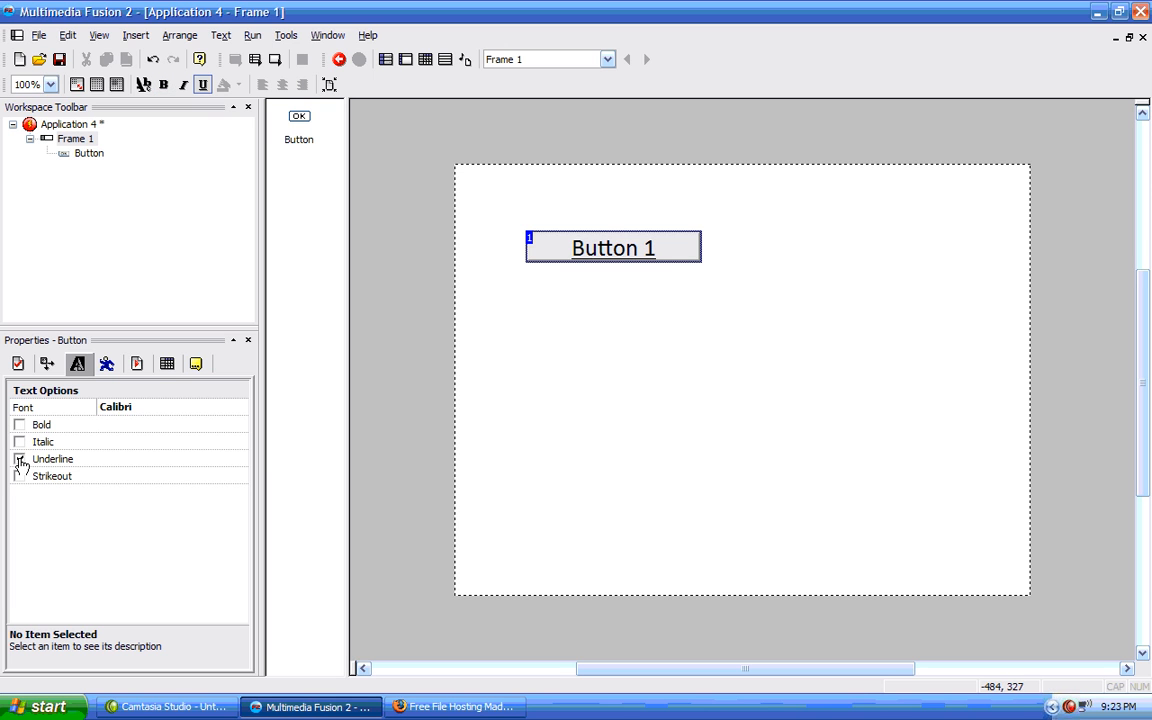
pyautogui.click(20, 460)
pyautogui.click(20, 478)
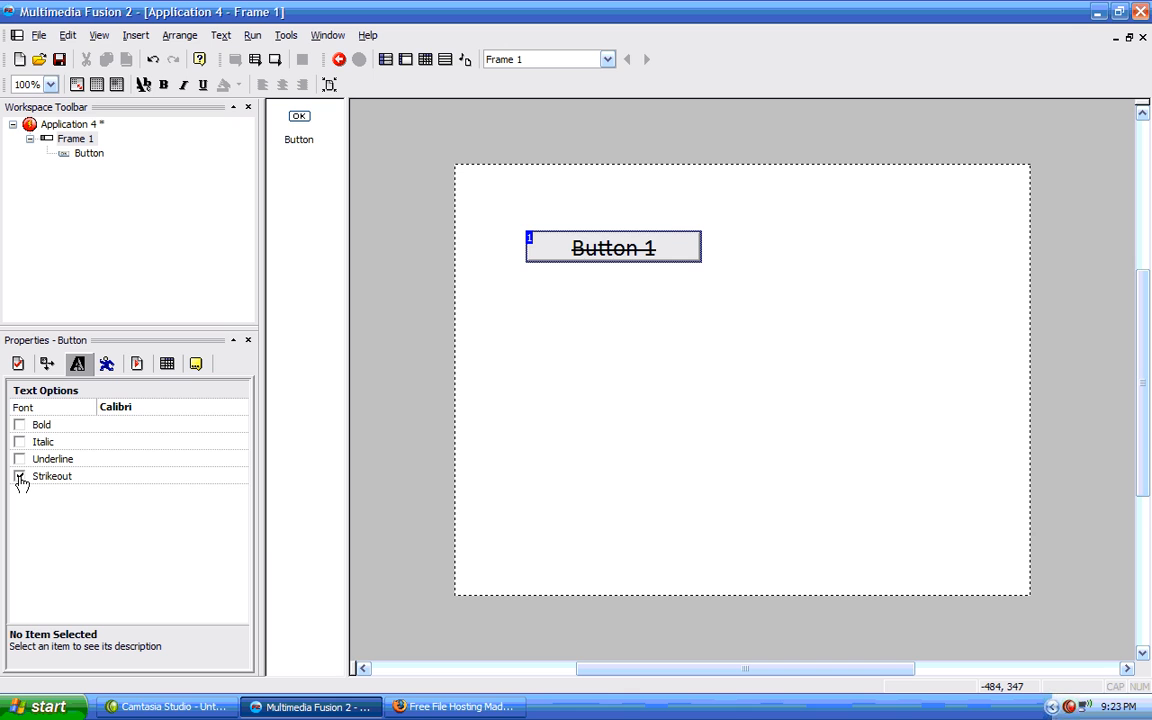
pyautogui.click(20, 477)
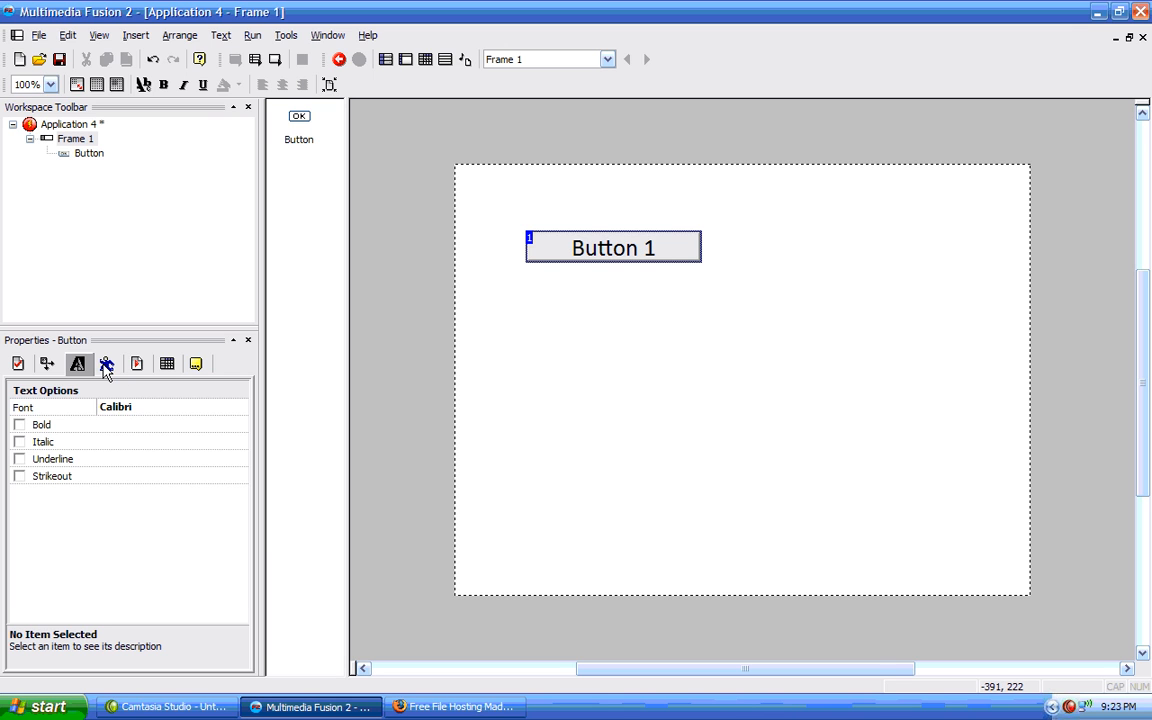
# - Review the button's movement, runtime options, events and about properties in turn
pyautogui.click(106, 364)
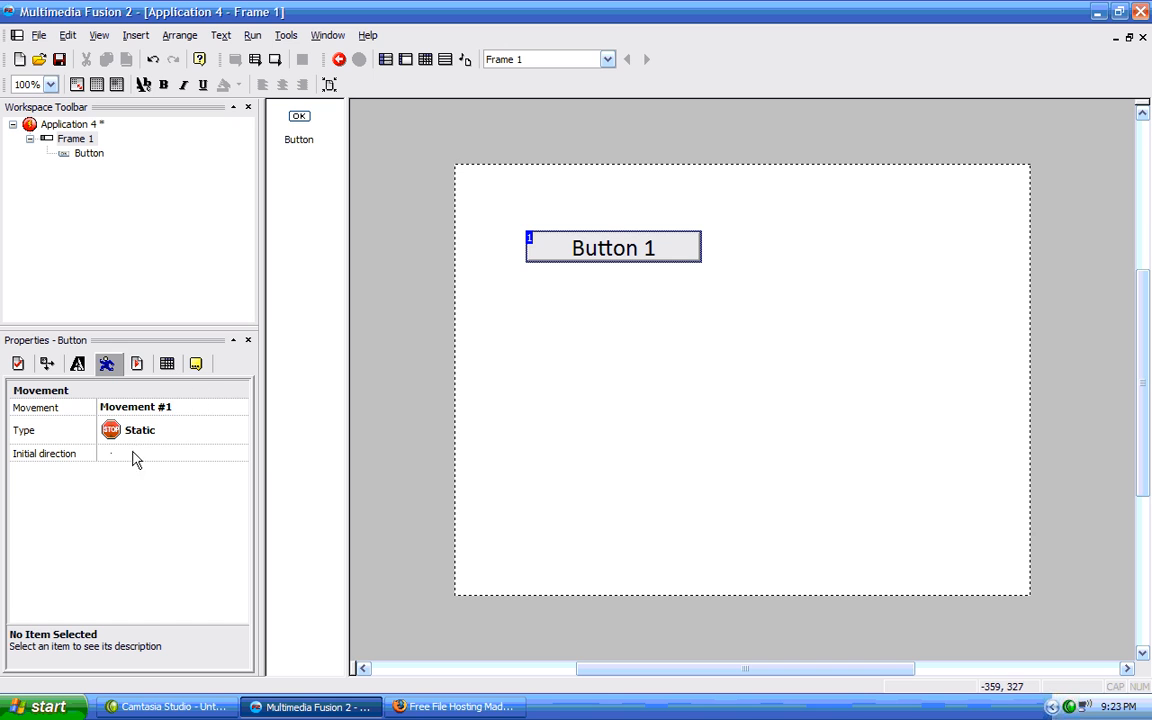
pyautogui.click(137, 364)
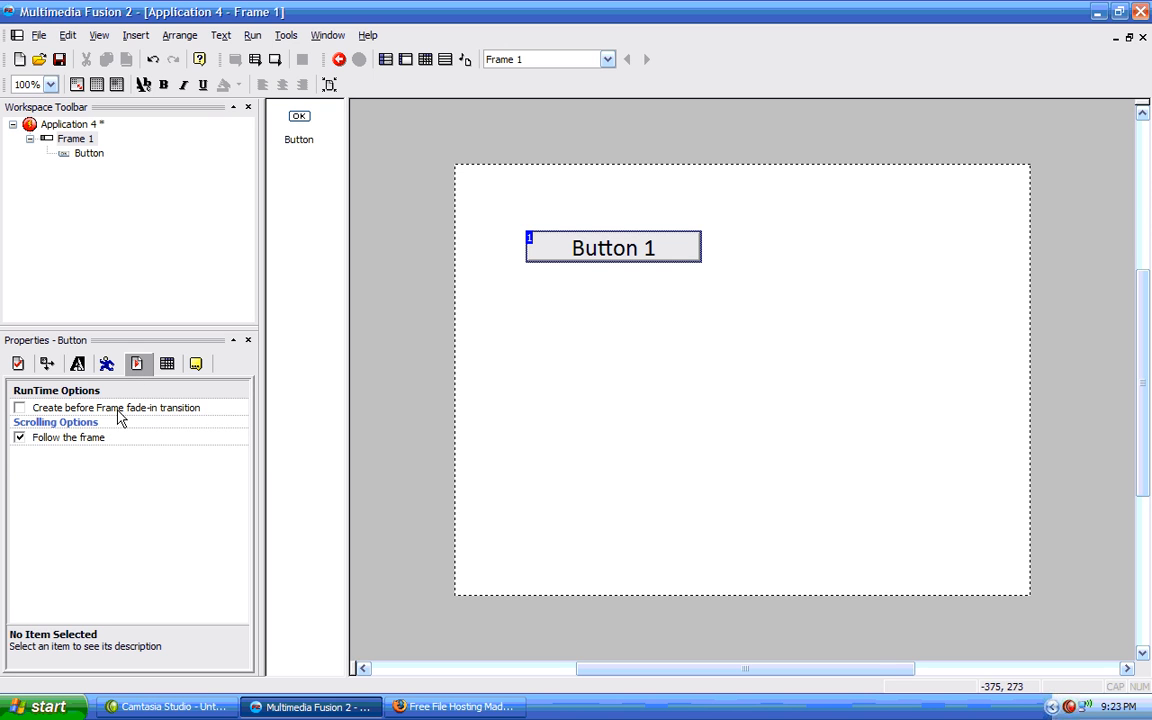
pyautogui.click(167, 365)
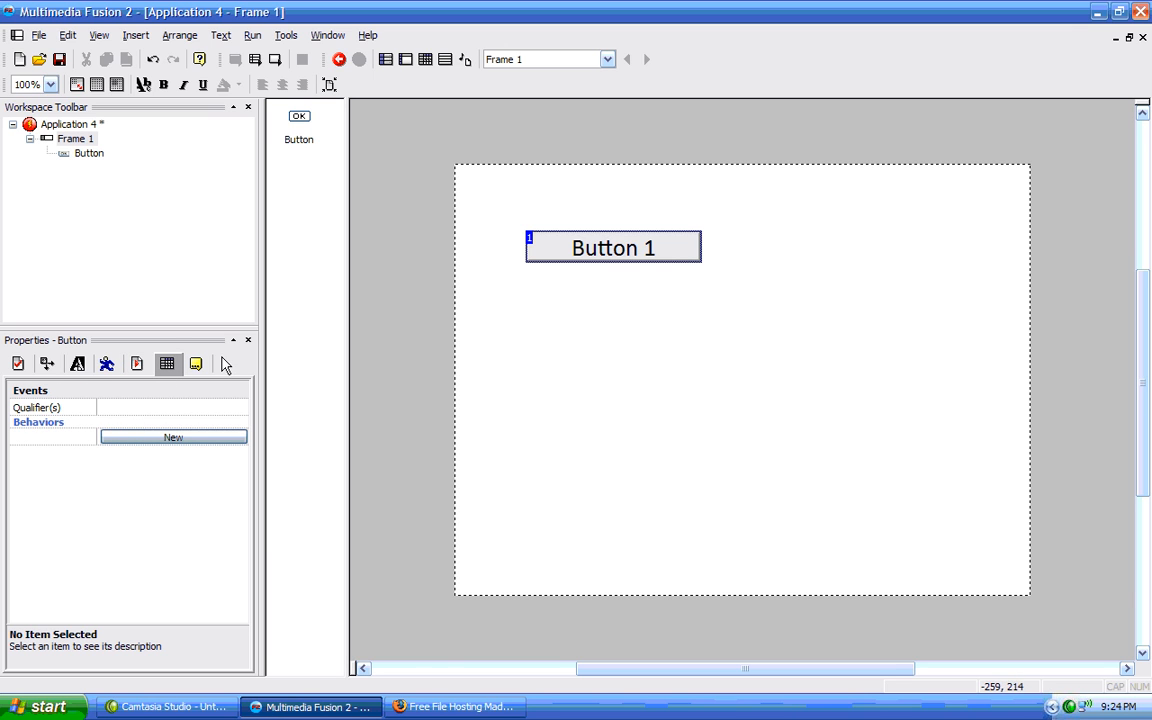
pyautogui.click(196, 365)
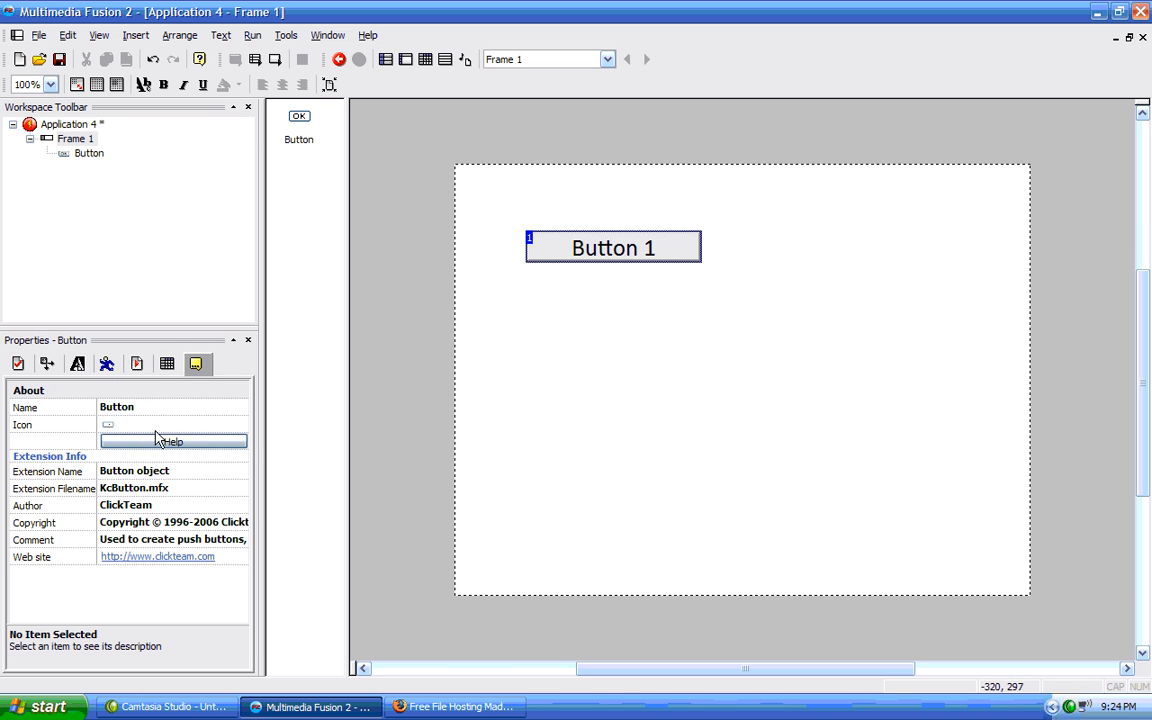
# - Rename the button object as "Button 1" in its about properties
pyautogui.click(598, 292)
pyautogui.click(605, 255)
pyautogui.click(298, 140)
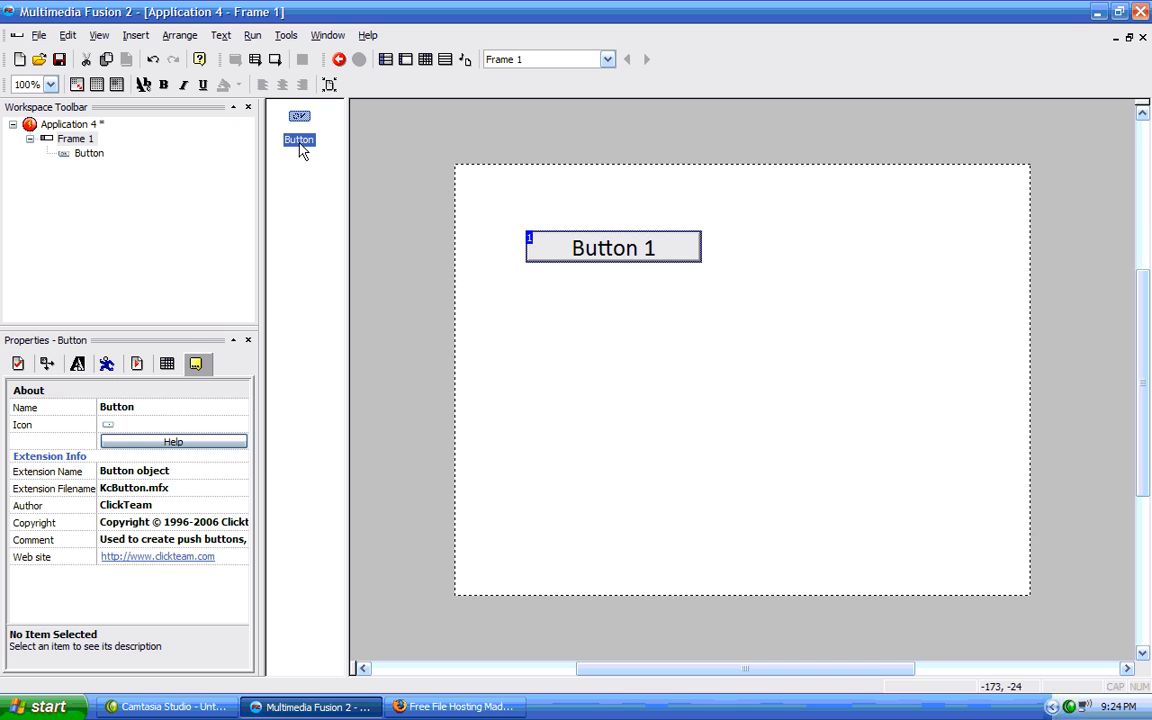
pyautogui.click(127, 407)
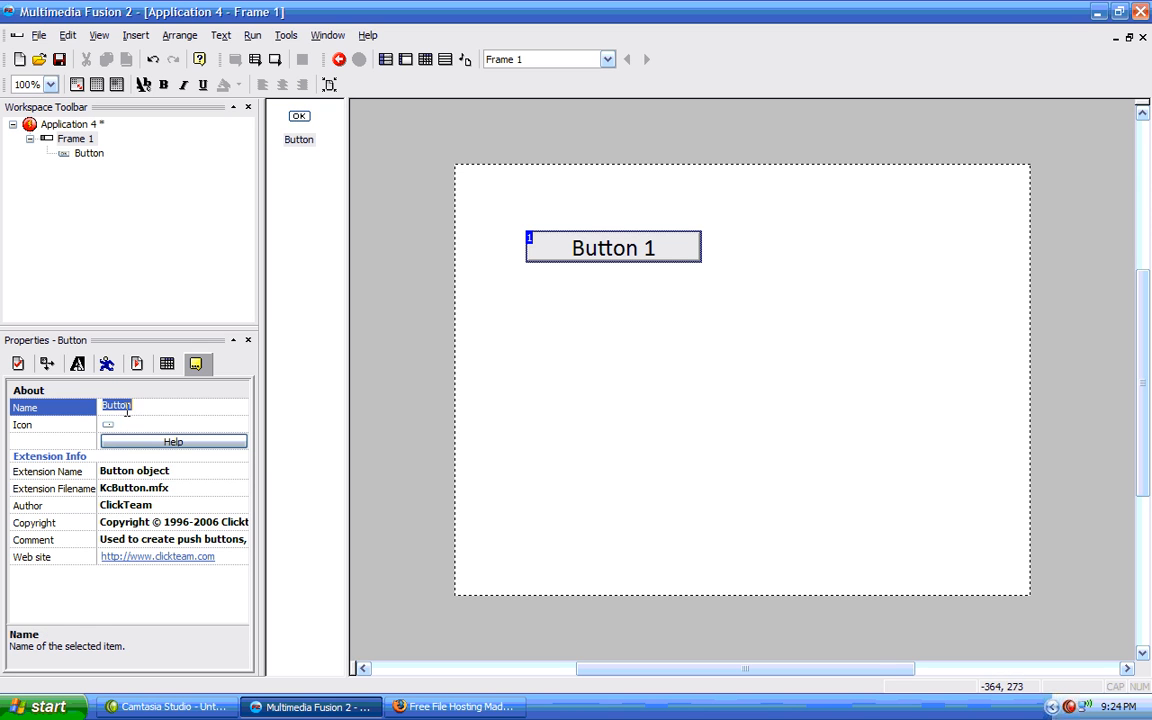
pyautogui.click(187, 401)
pyautogui.write('1')
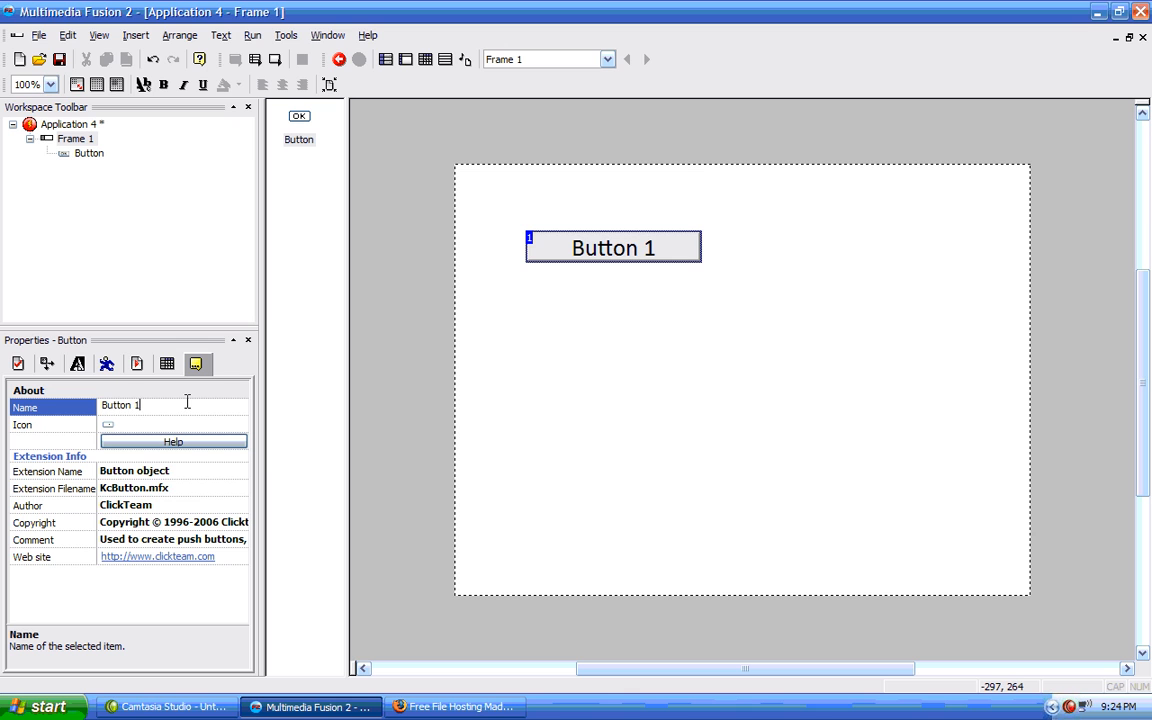
pyautogui.press('Return')
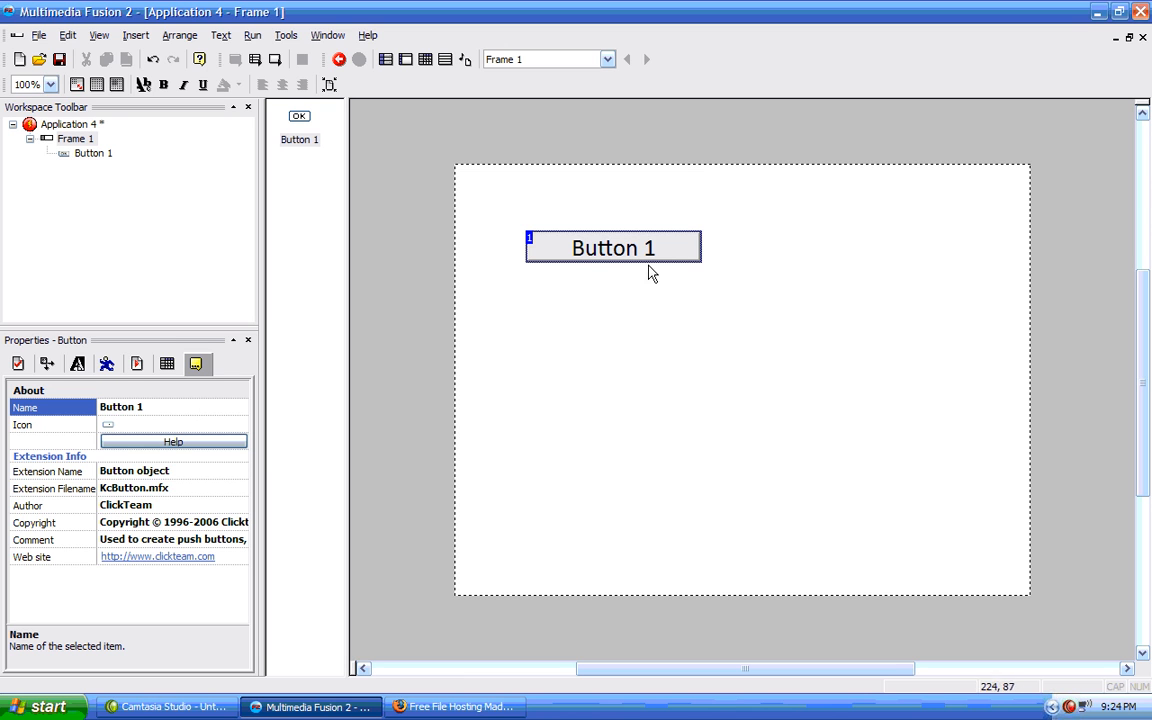
# - Select the renamed button object and display its general settings with type, text, options and colors
pyautogui.click(303, 140)
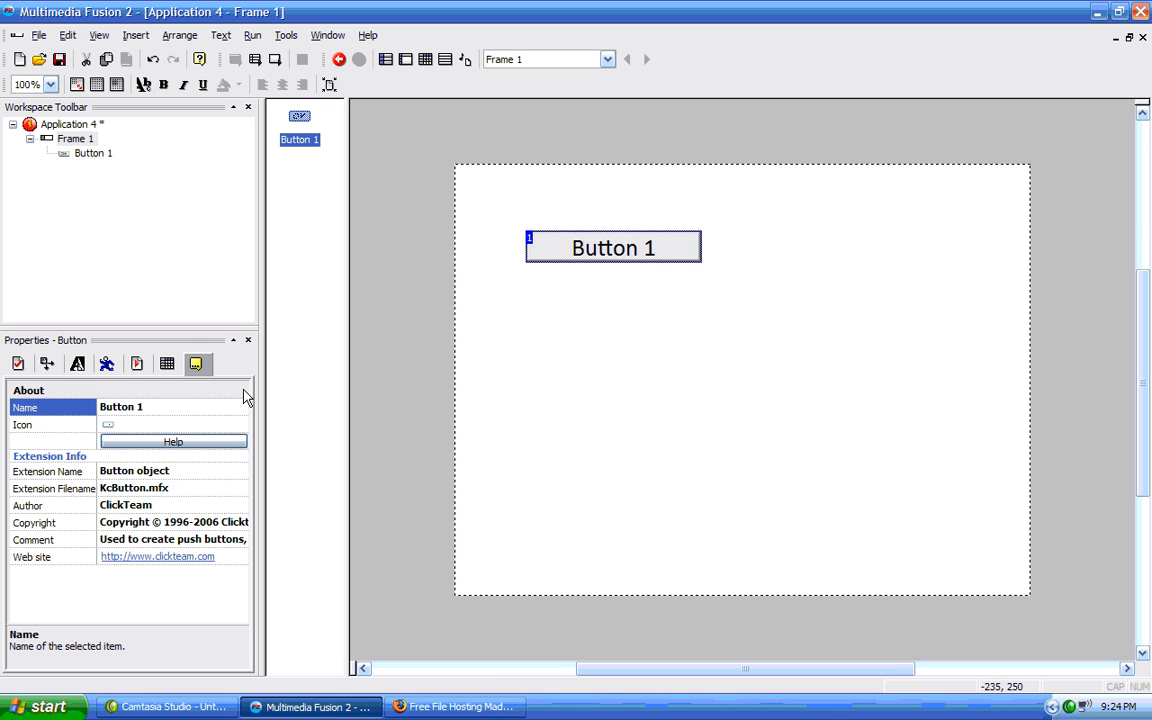
pyautogui.click(18, 363)
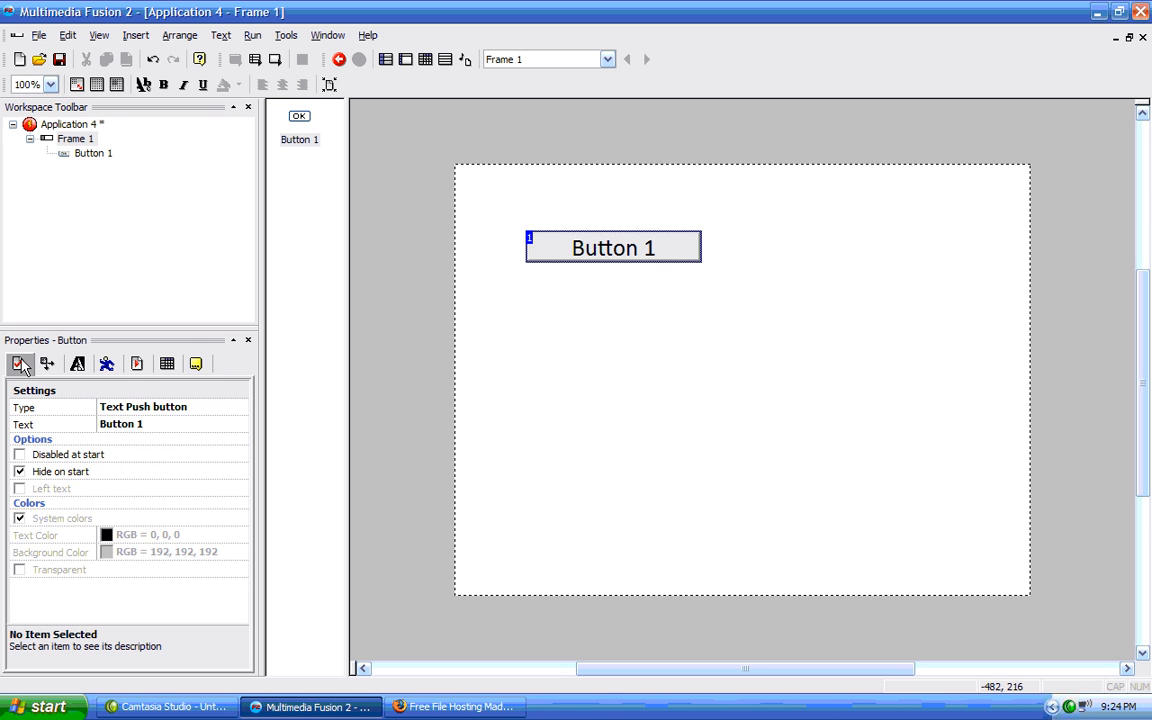